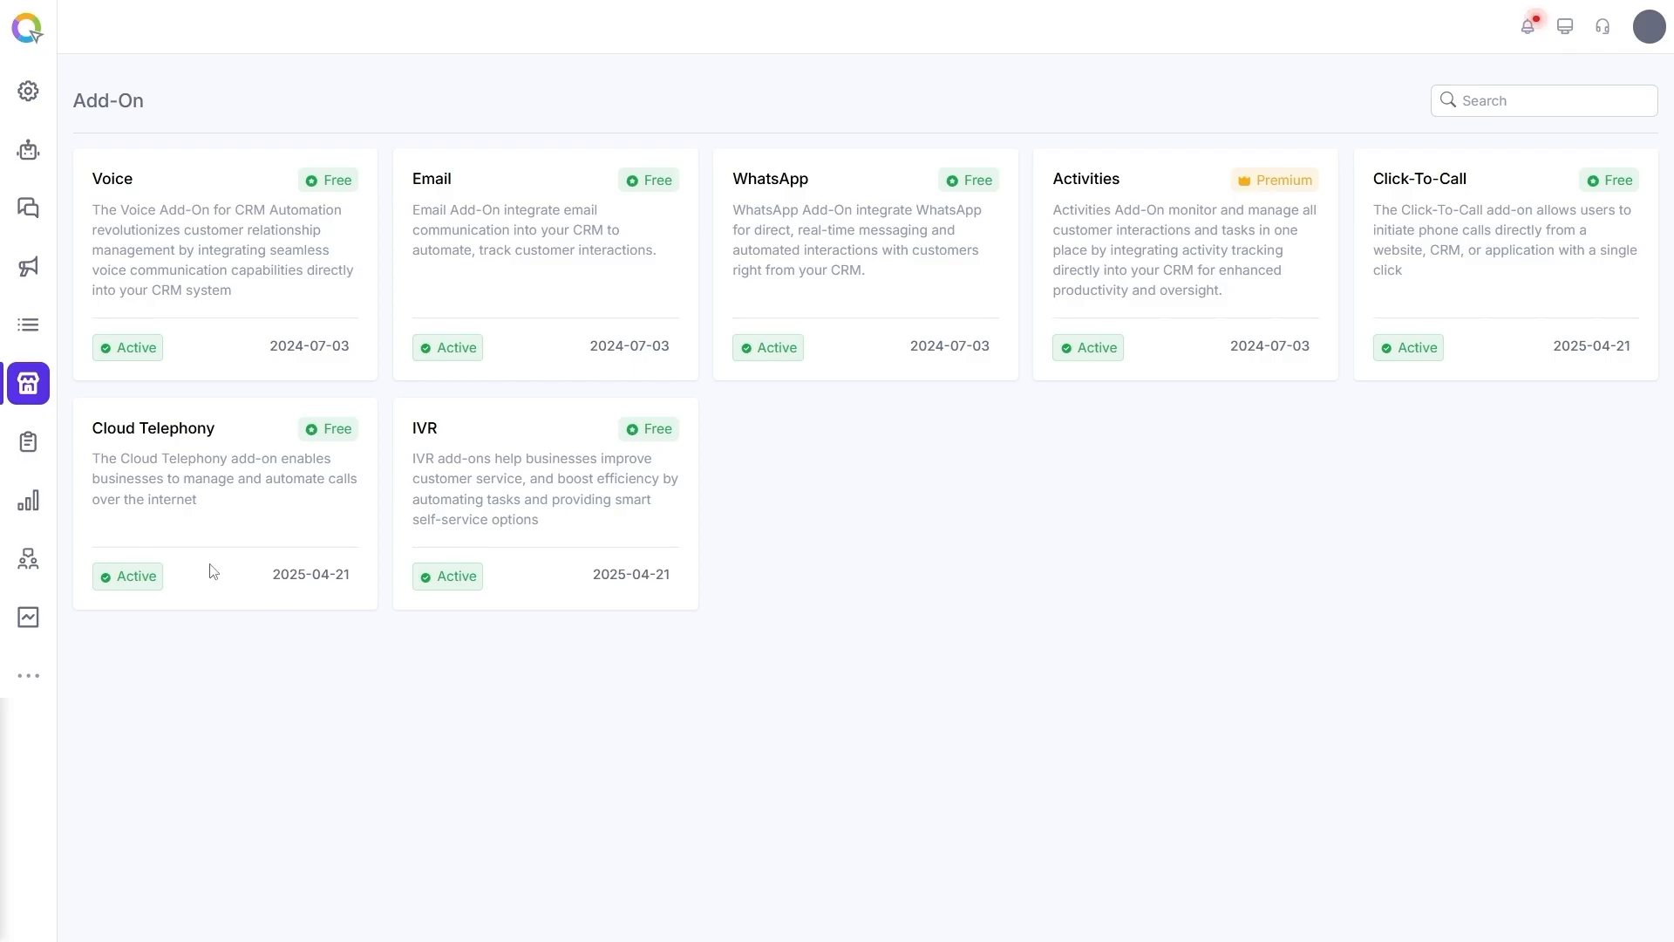
- Open the Cloud Telephony add-on's audio files and start adding a new audio file
click(150, 434)
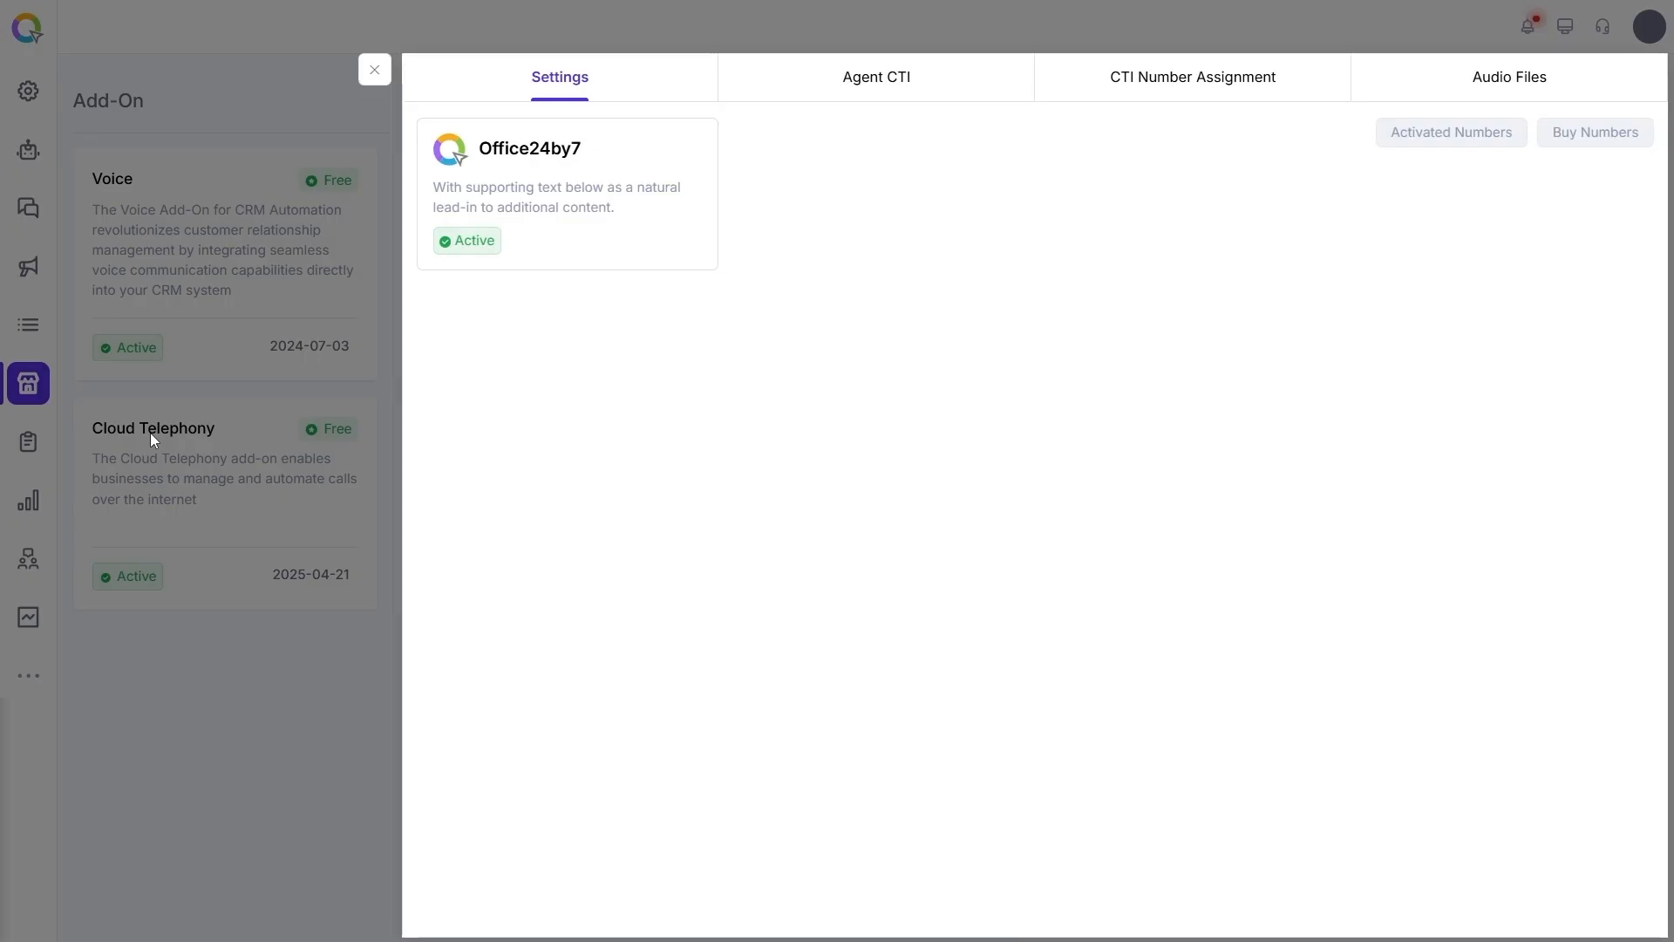
click(1506, 89)
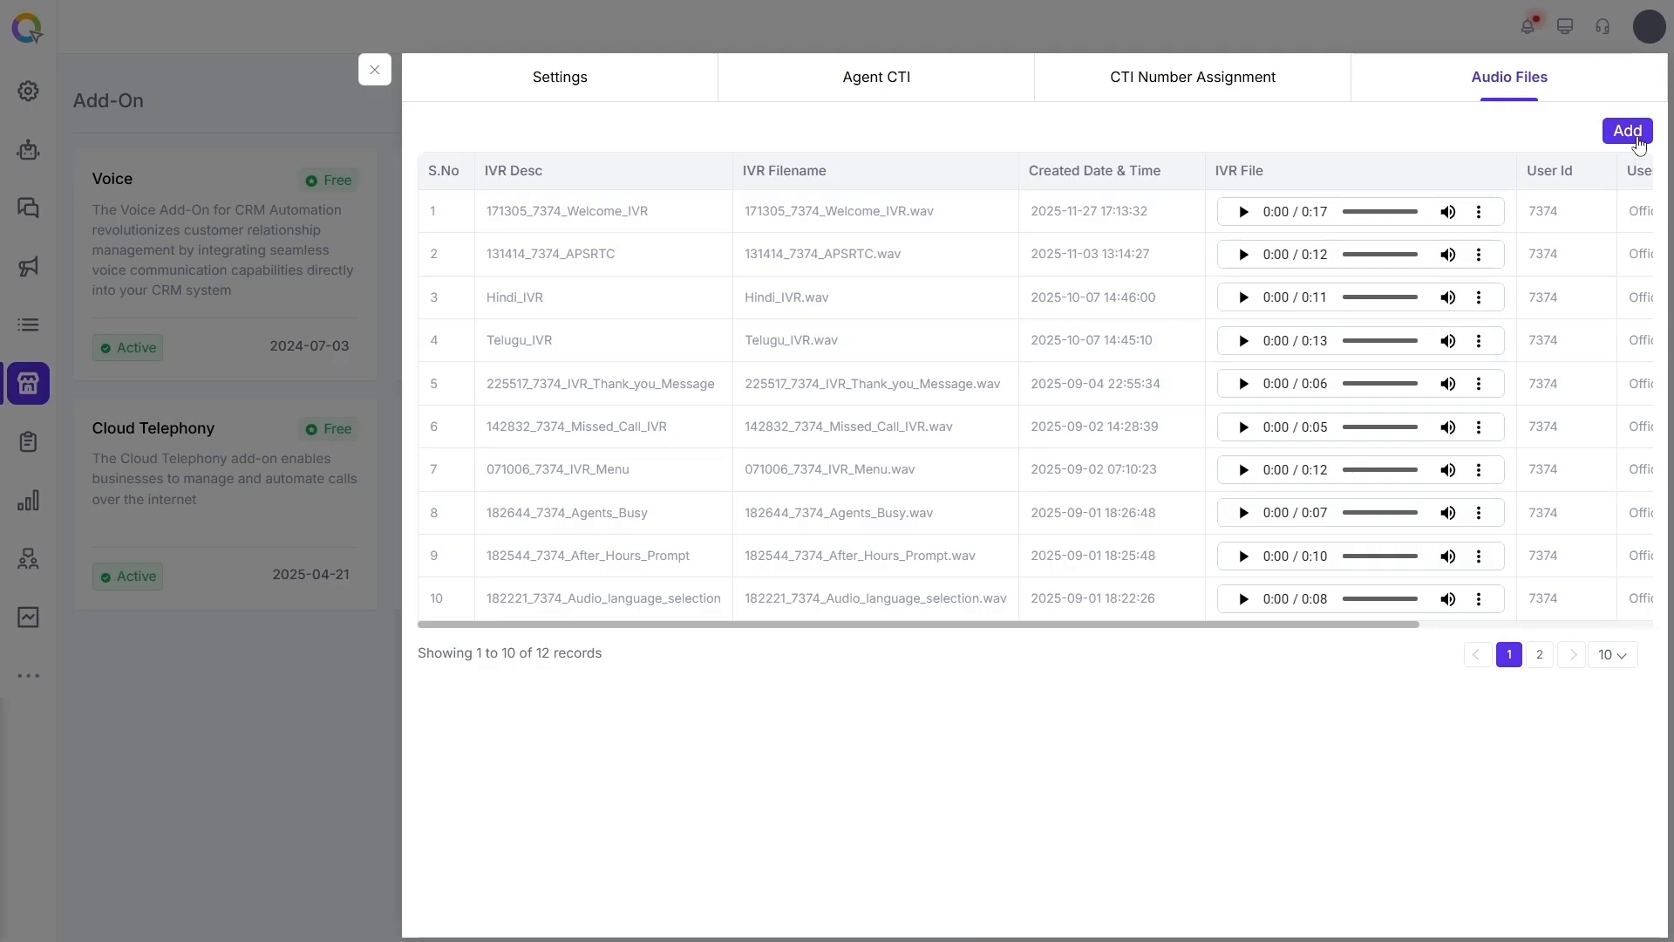
click(1639, 143)
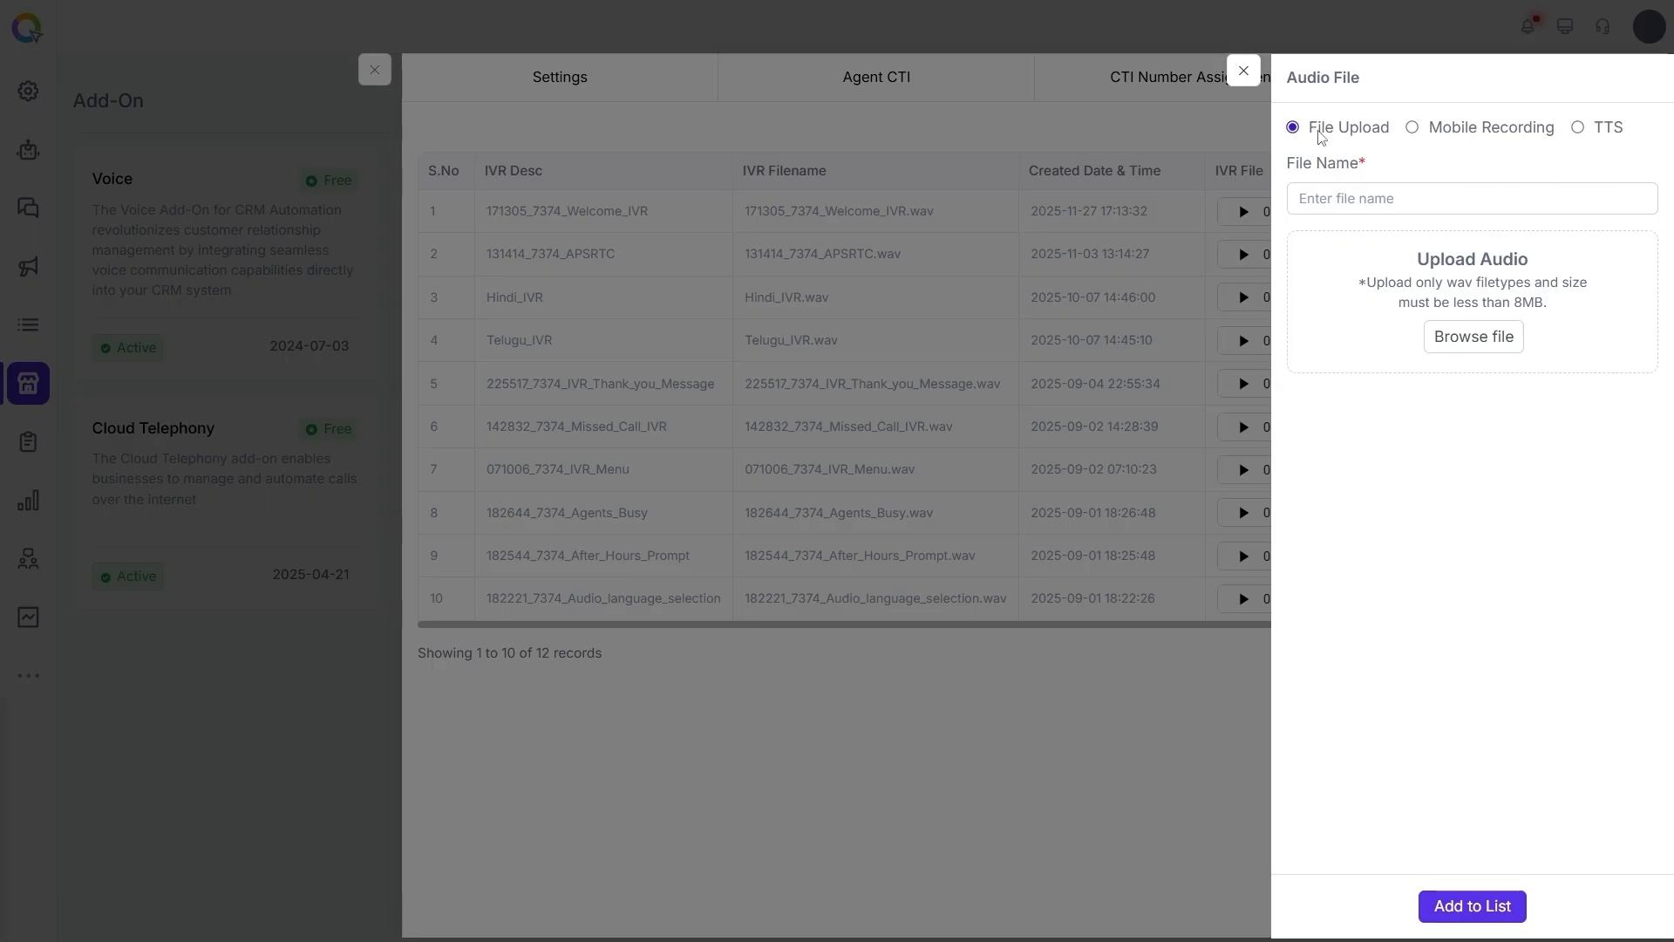
- Choose Welcome message.wav from the Downloads folder as the audio to upload
click(1352, 186)
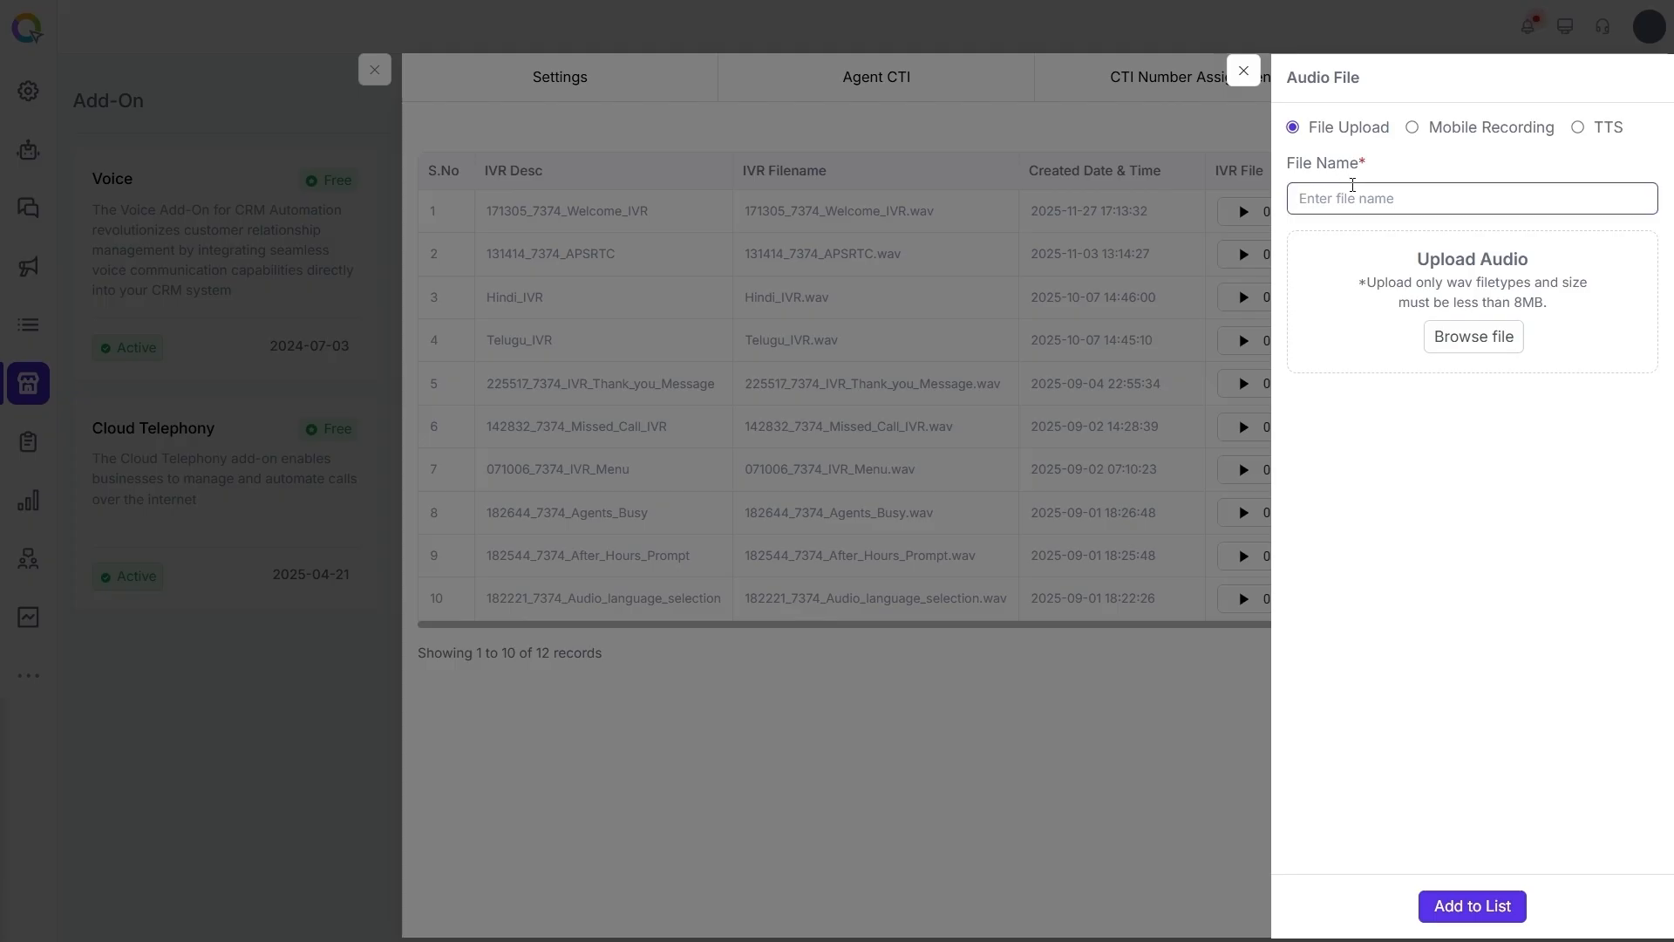
click(1491, 279)
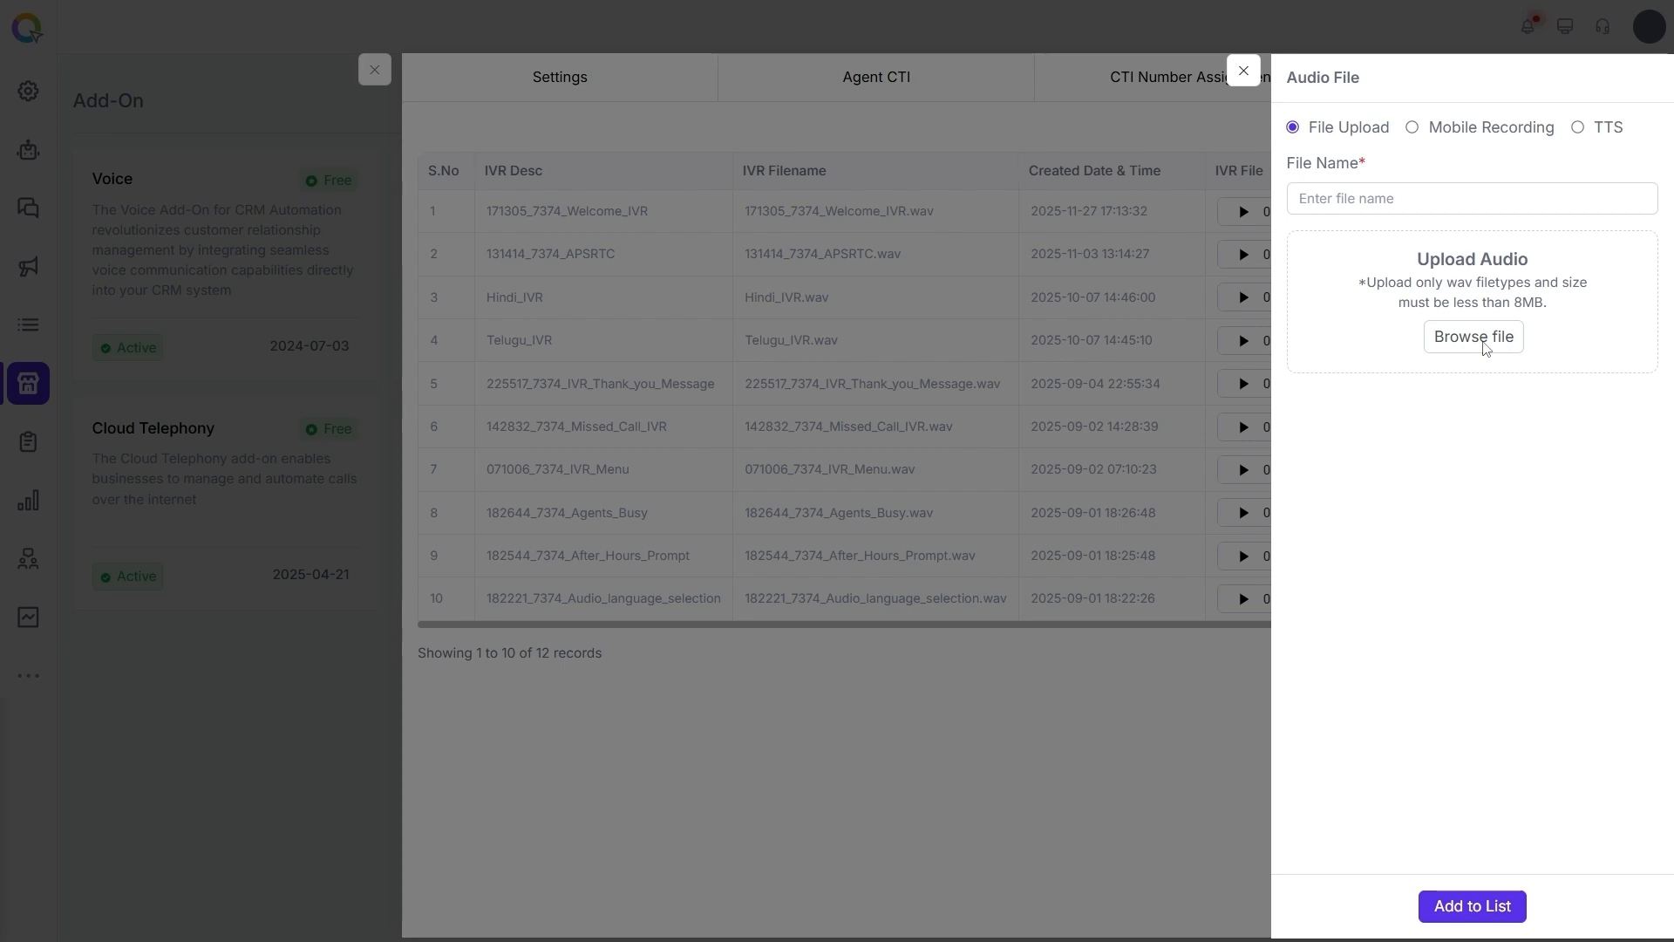
click(1473, 337)
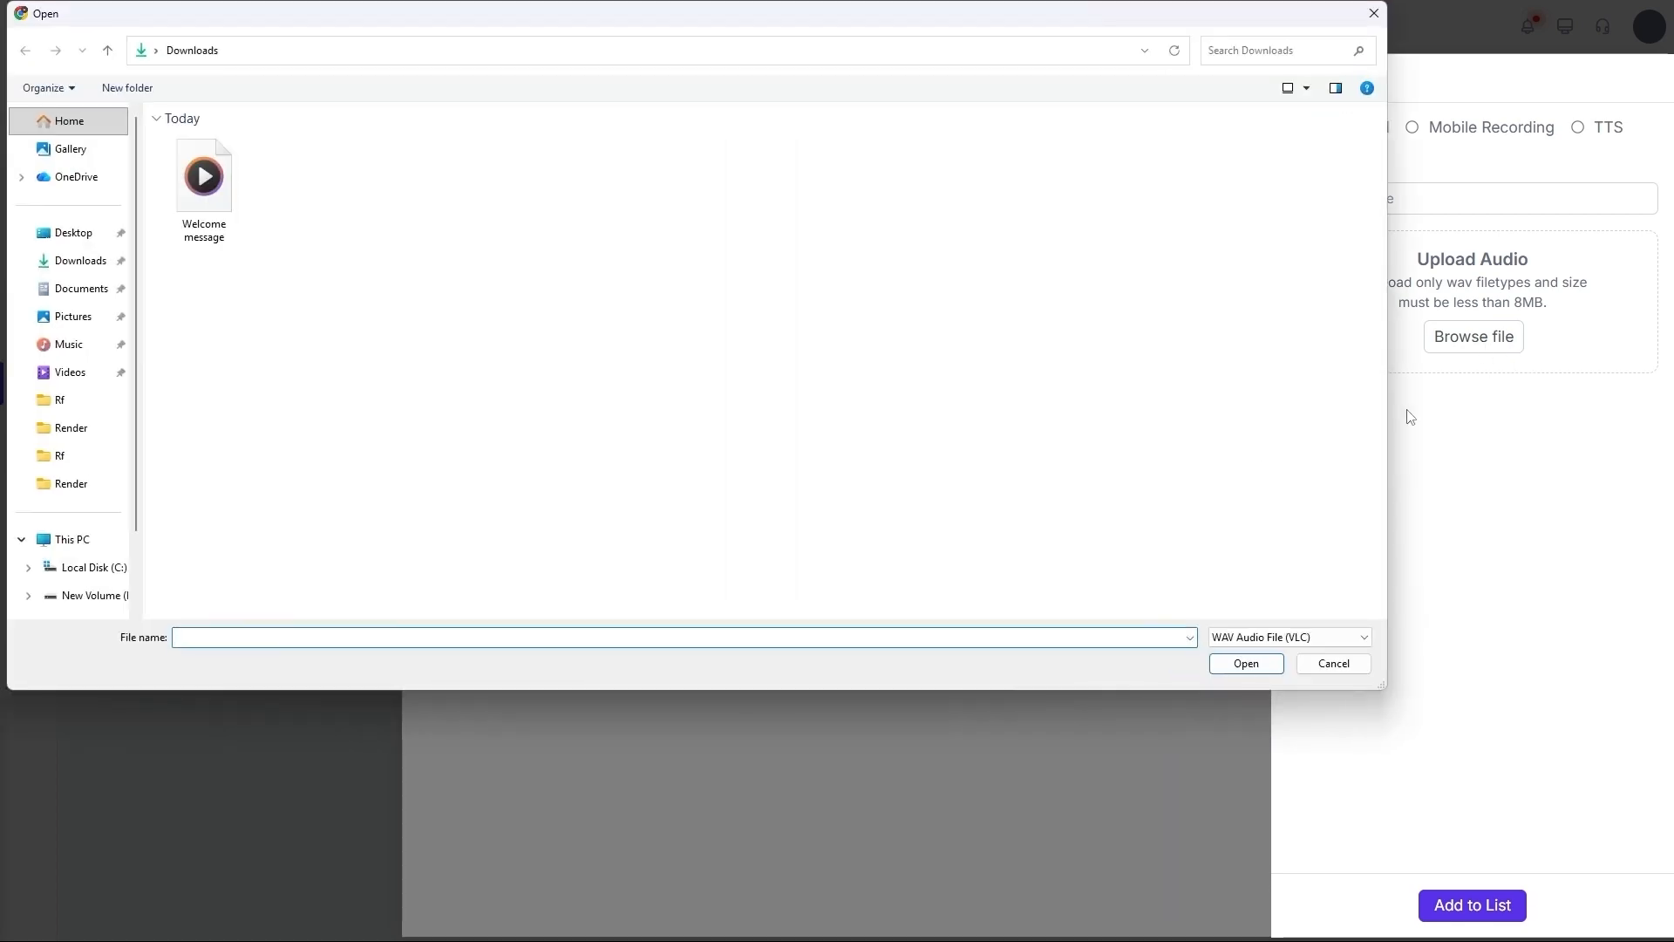
click(191, 200)
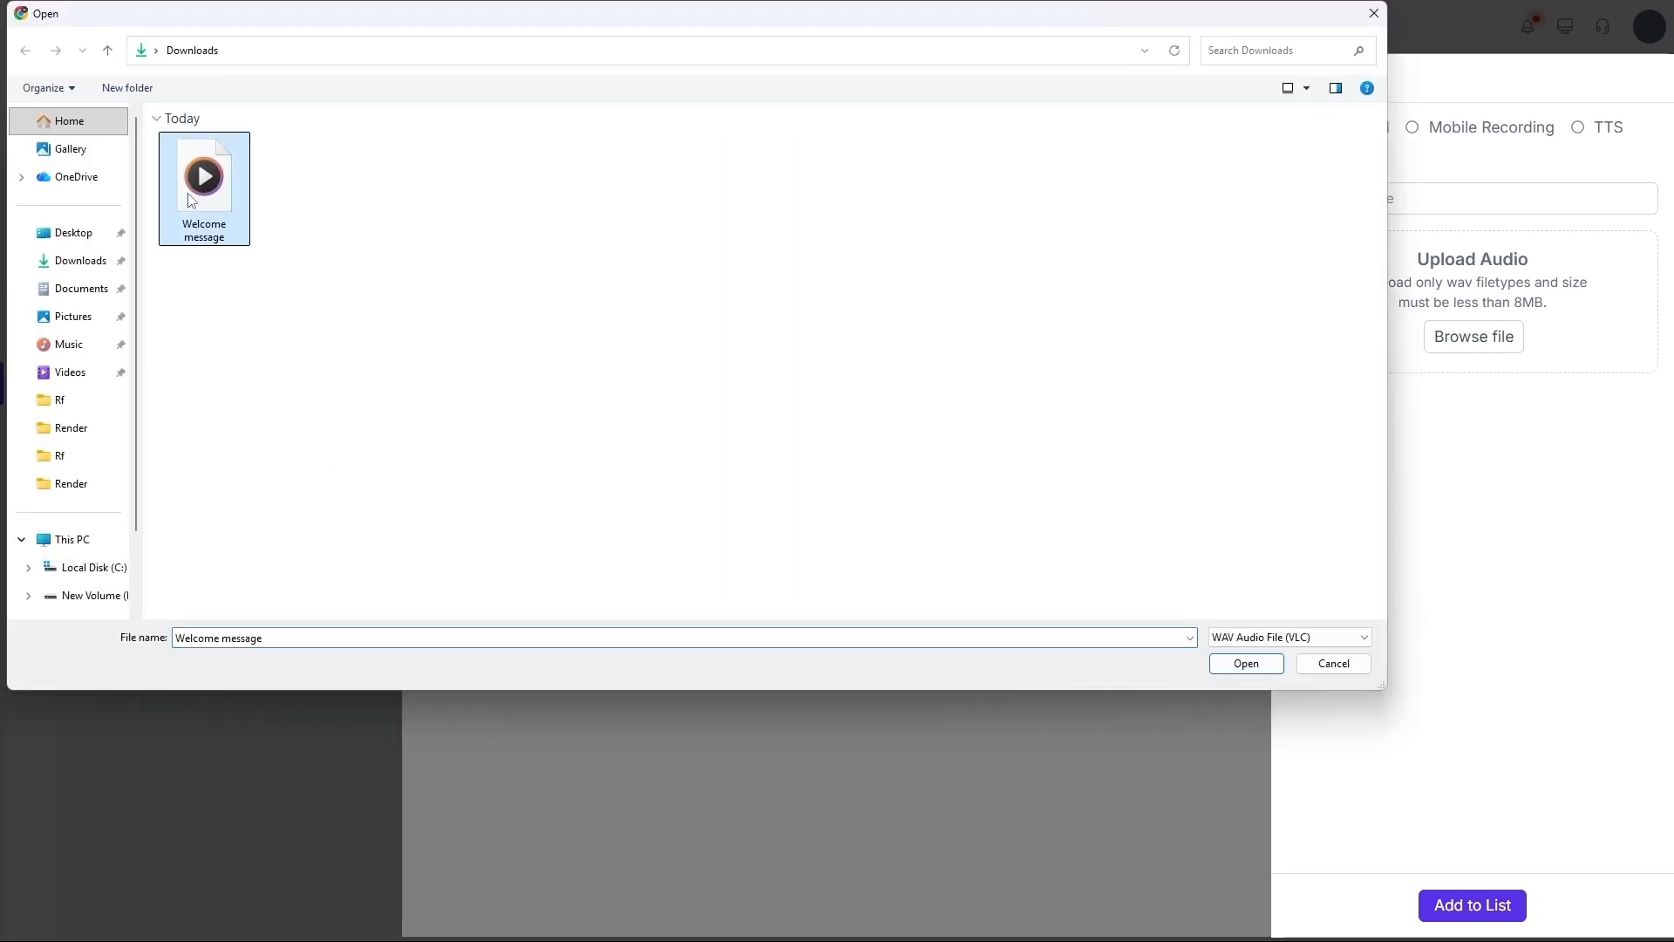
double_click(191, 200)
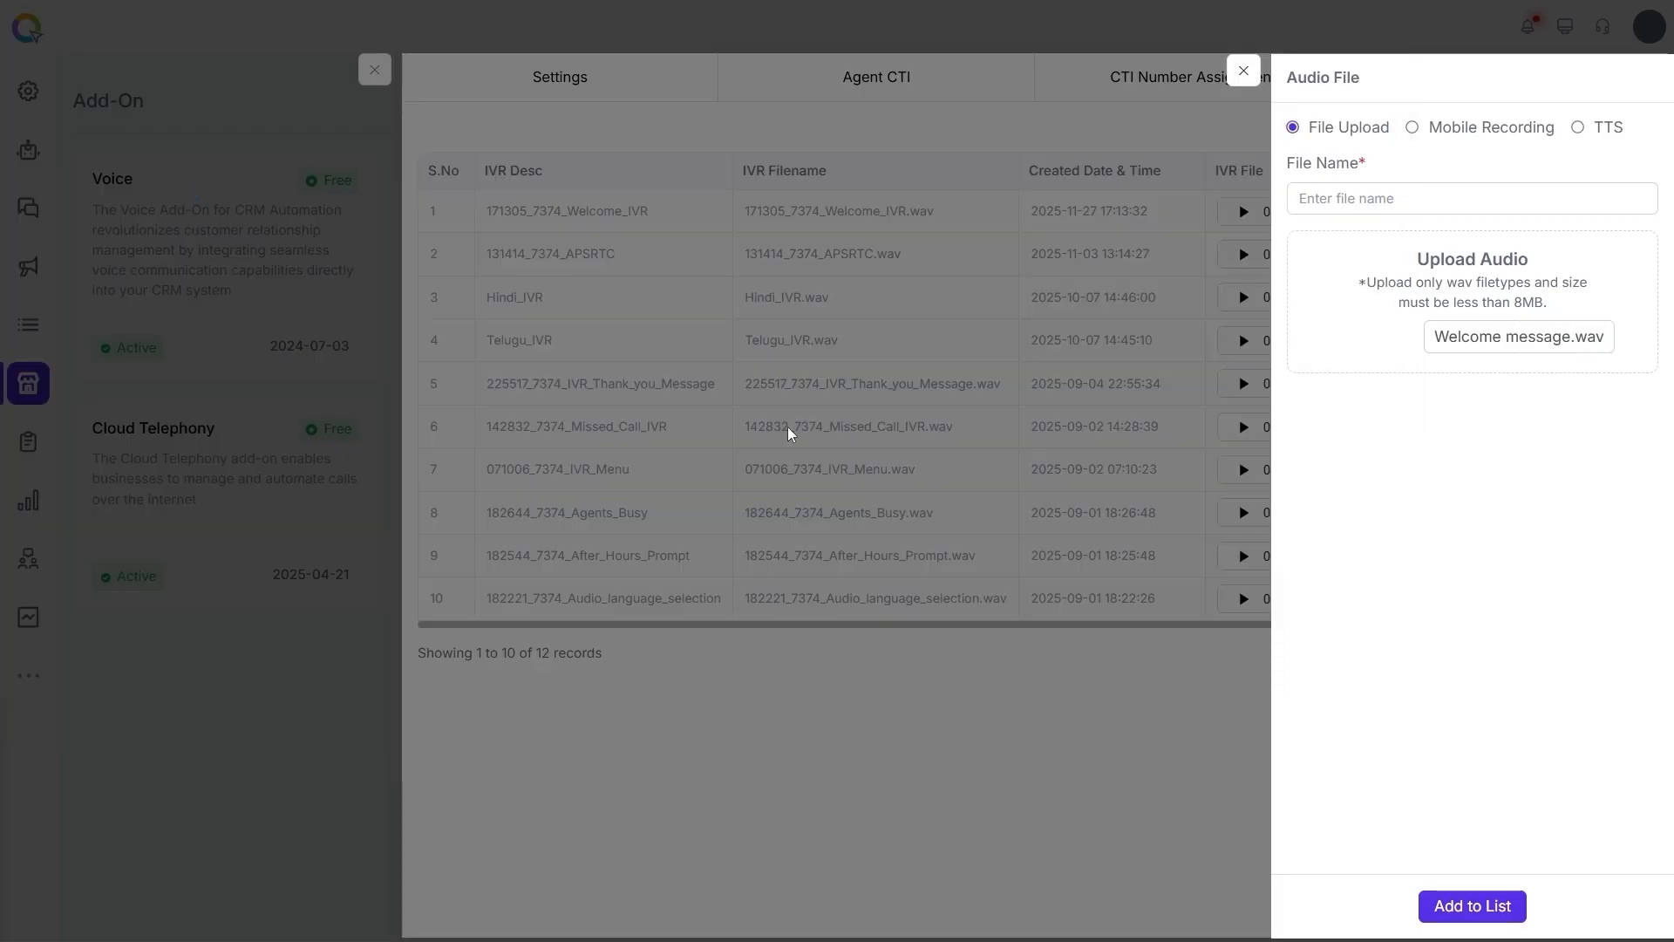
- Name the uploaded audio Greeting, add it to the list and close the audio file form
click(1334, 197)
text(Greeting)
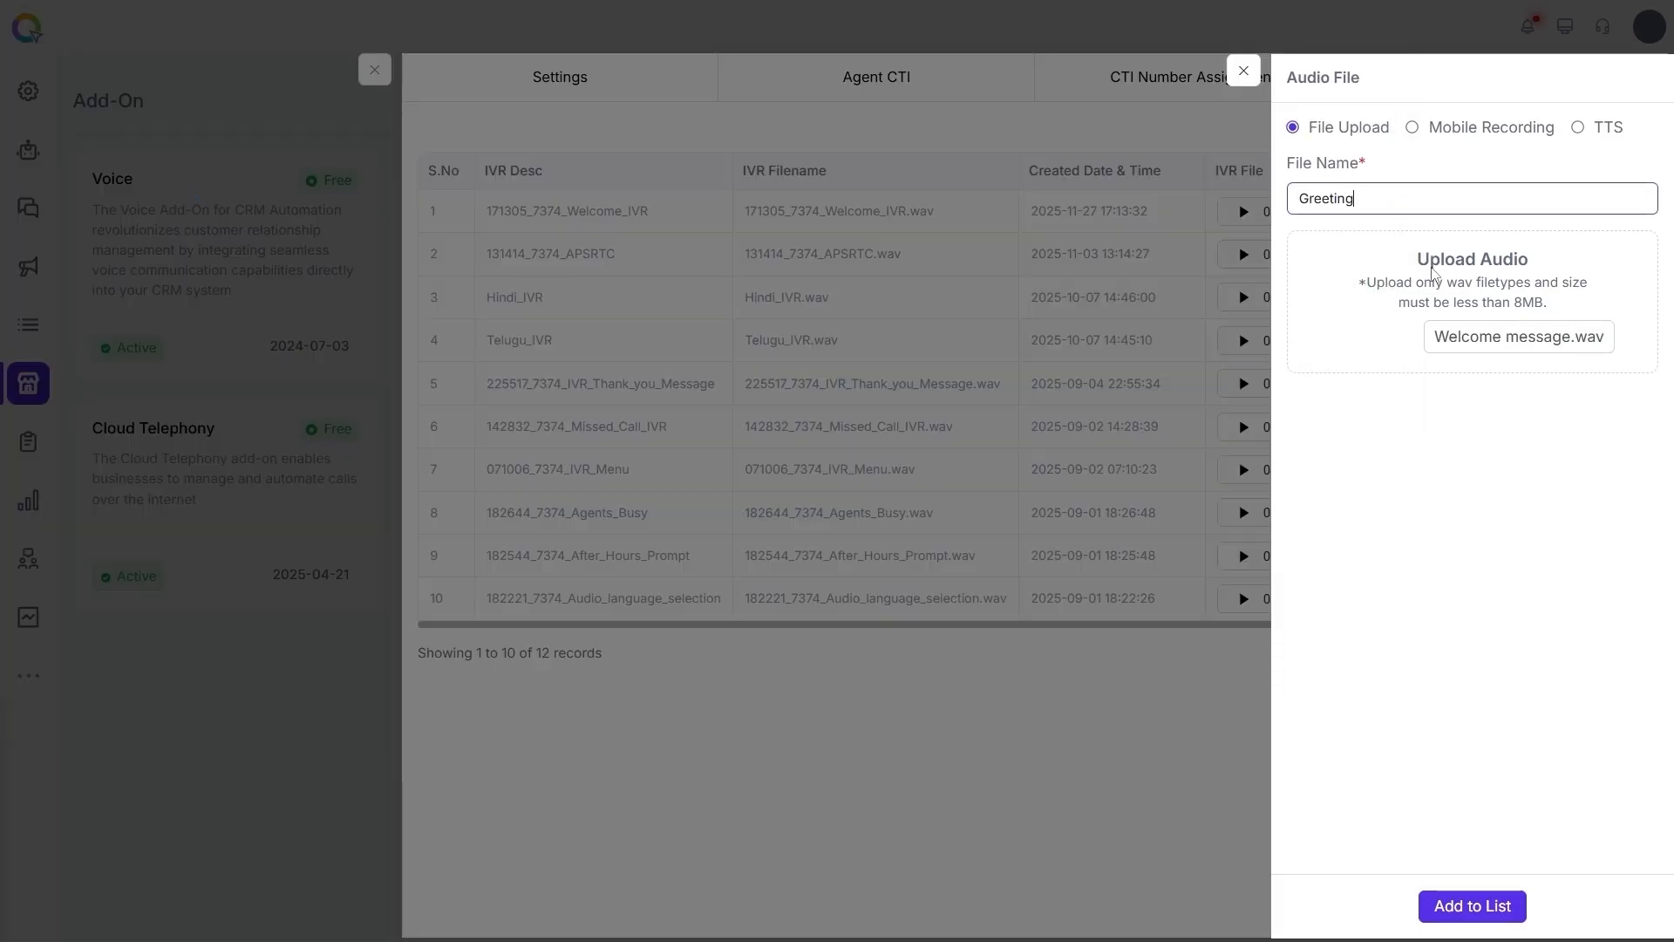
click(1503, 454)
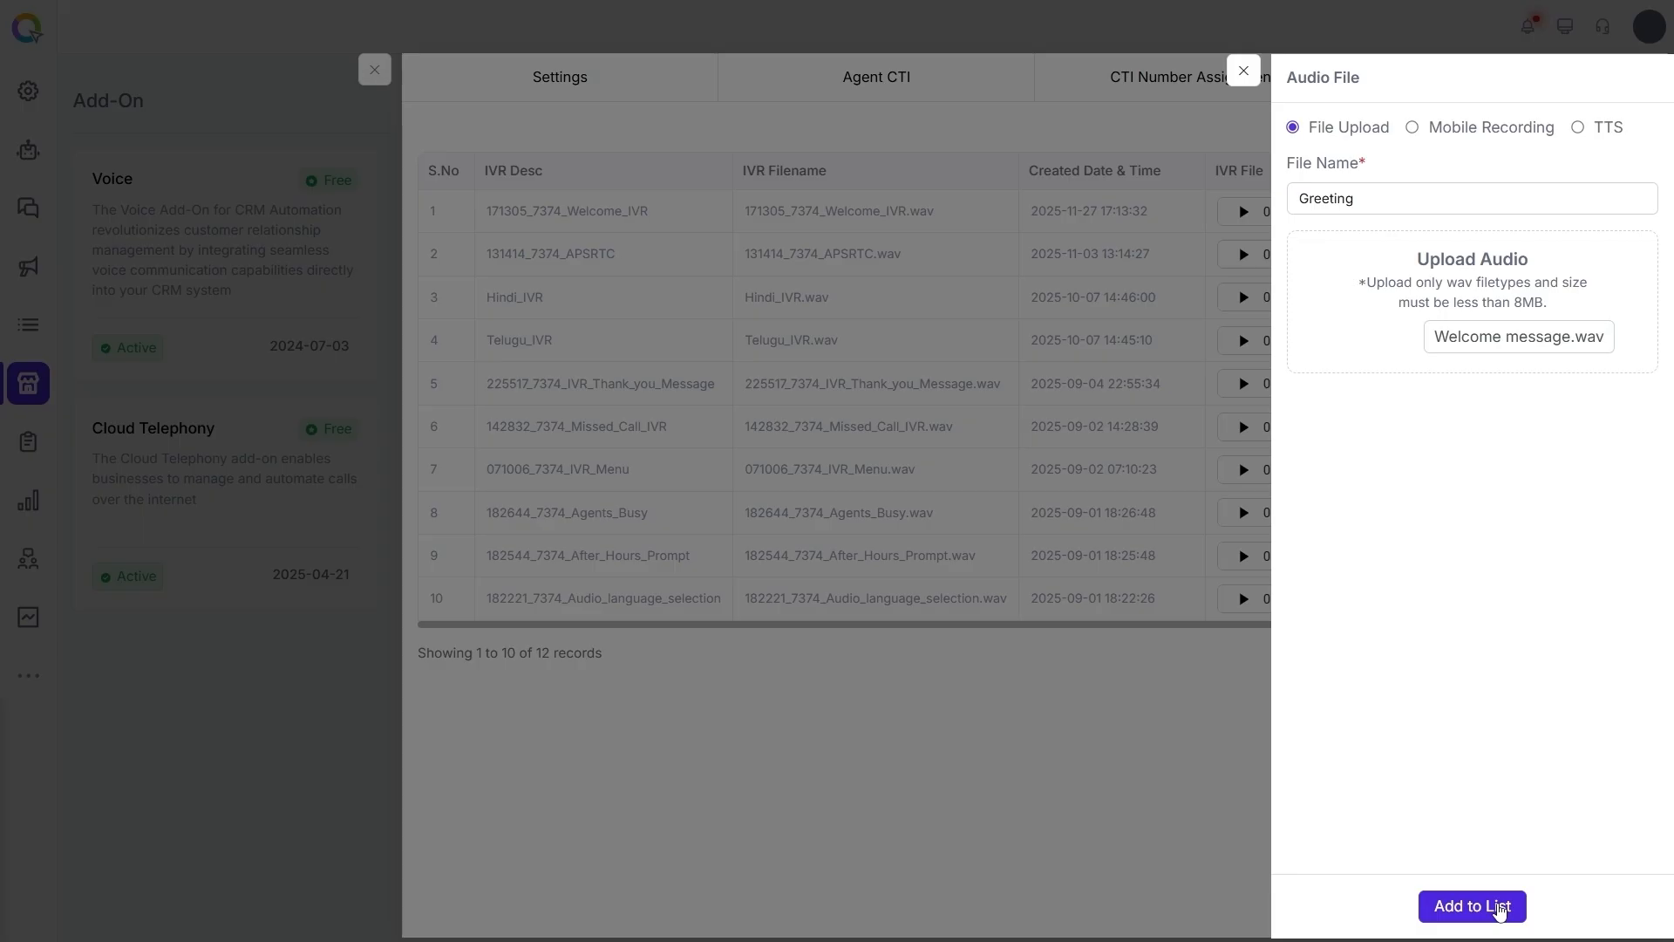
click(1499, 908)
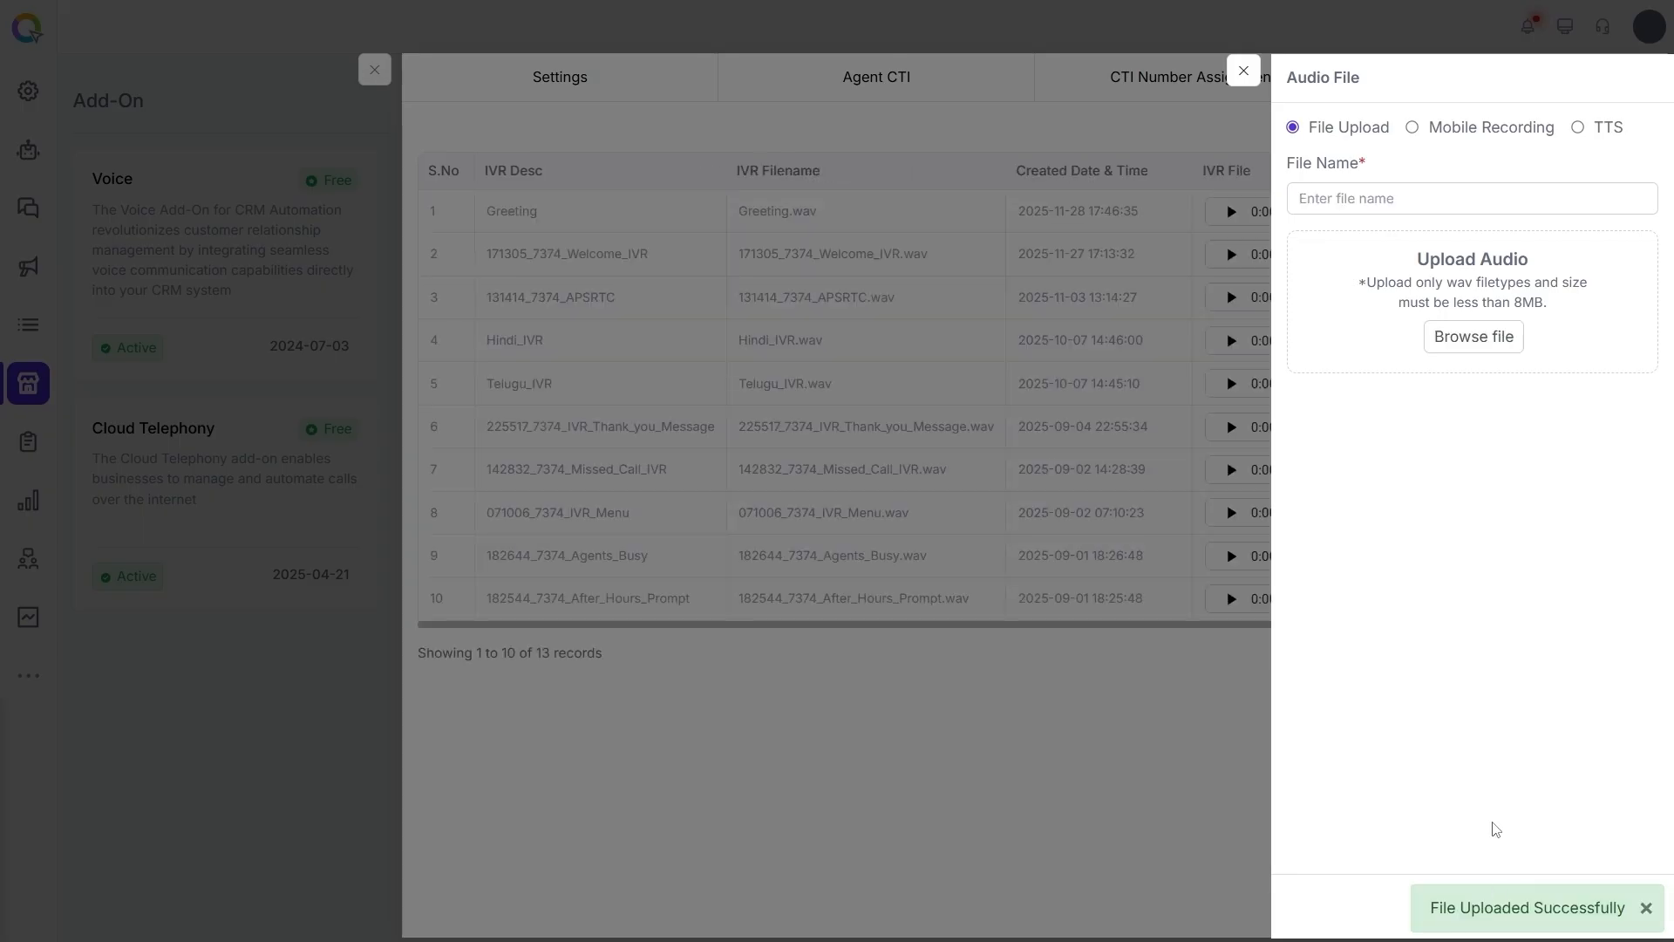
click(1244, 75)
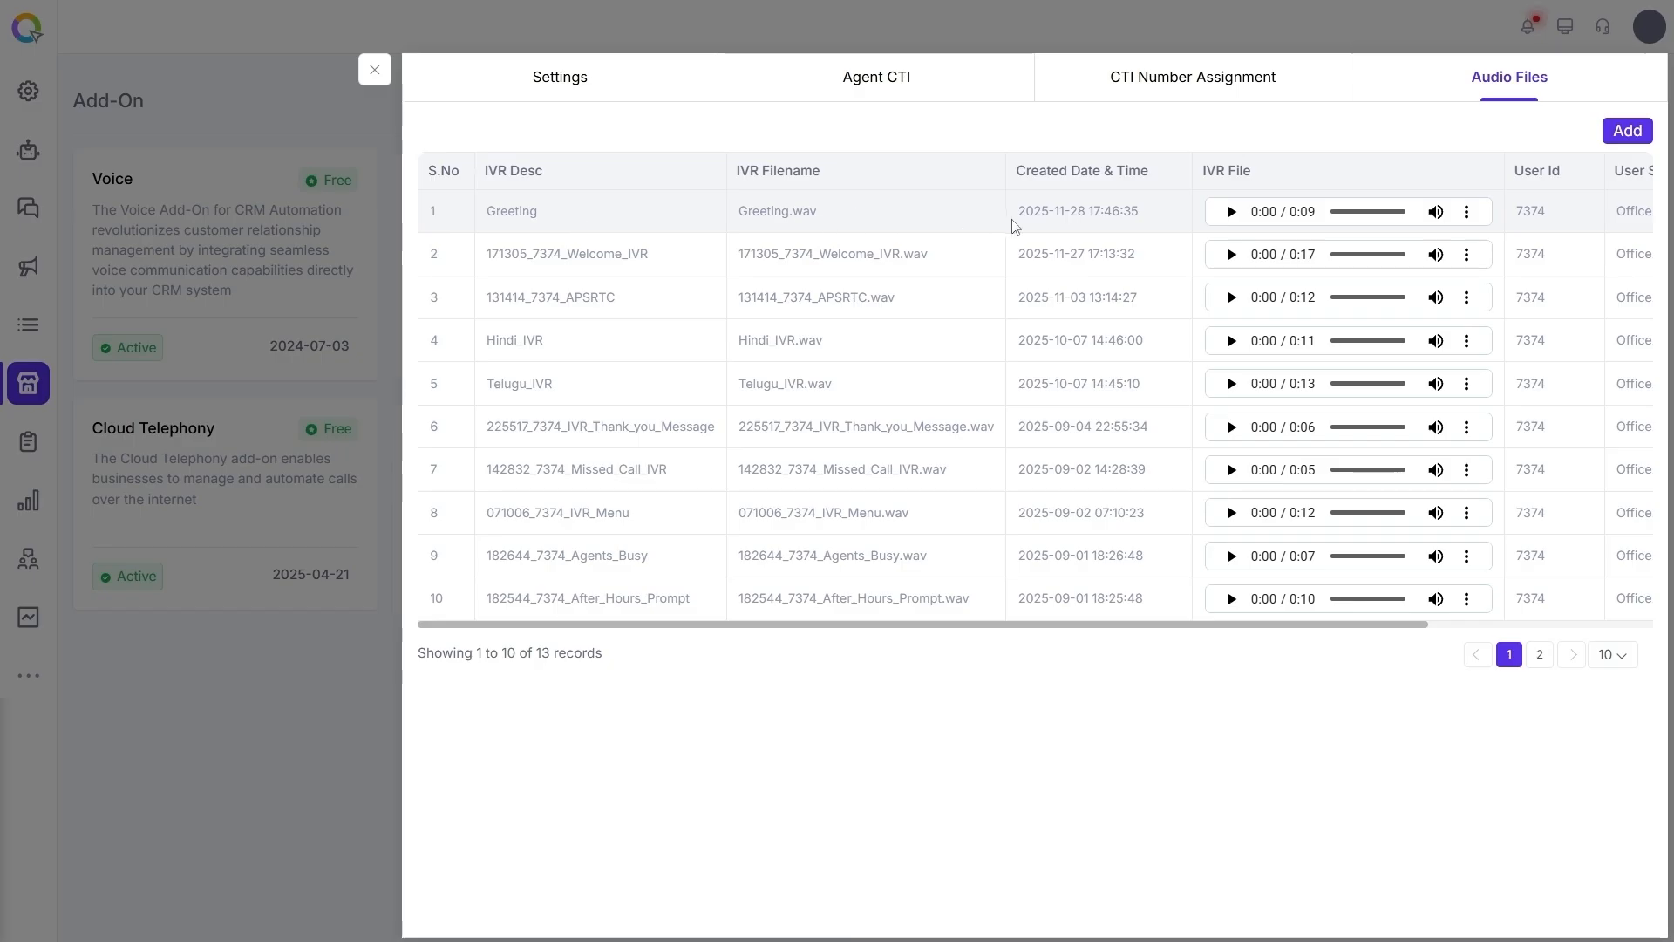
- Play the Greeting audio and examine its download and playback speed options
click(1231, 212)
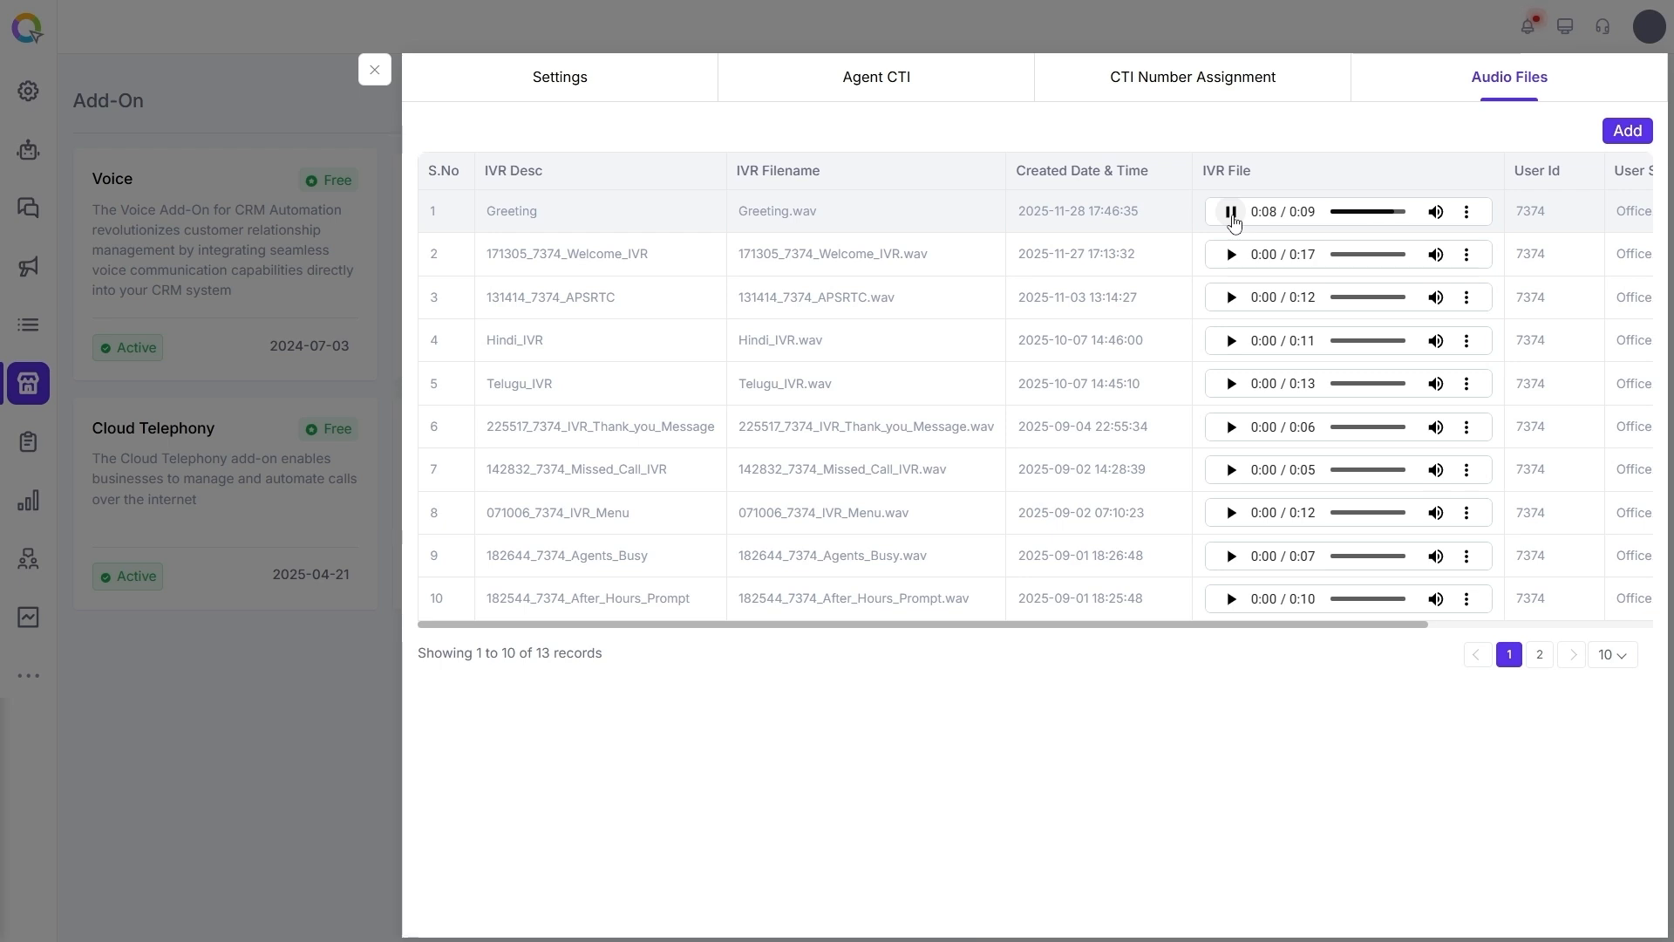
click(1466, 212)
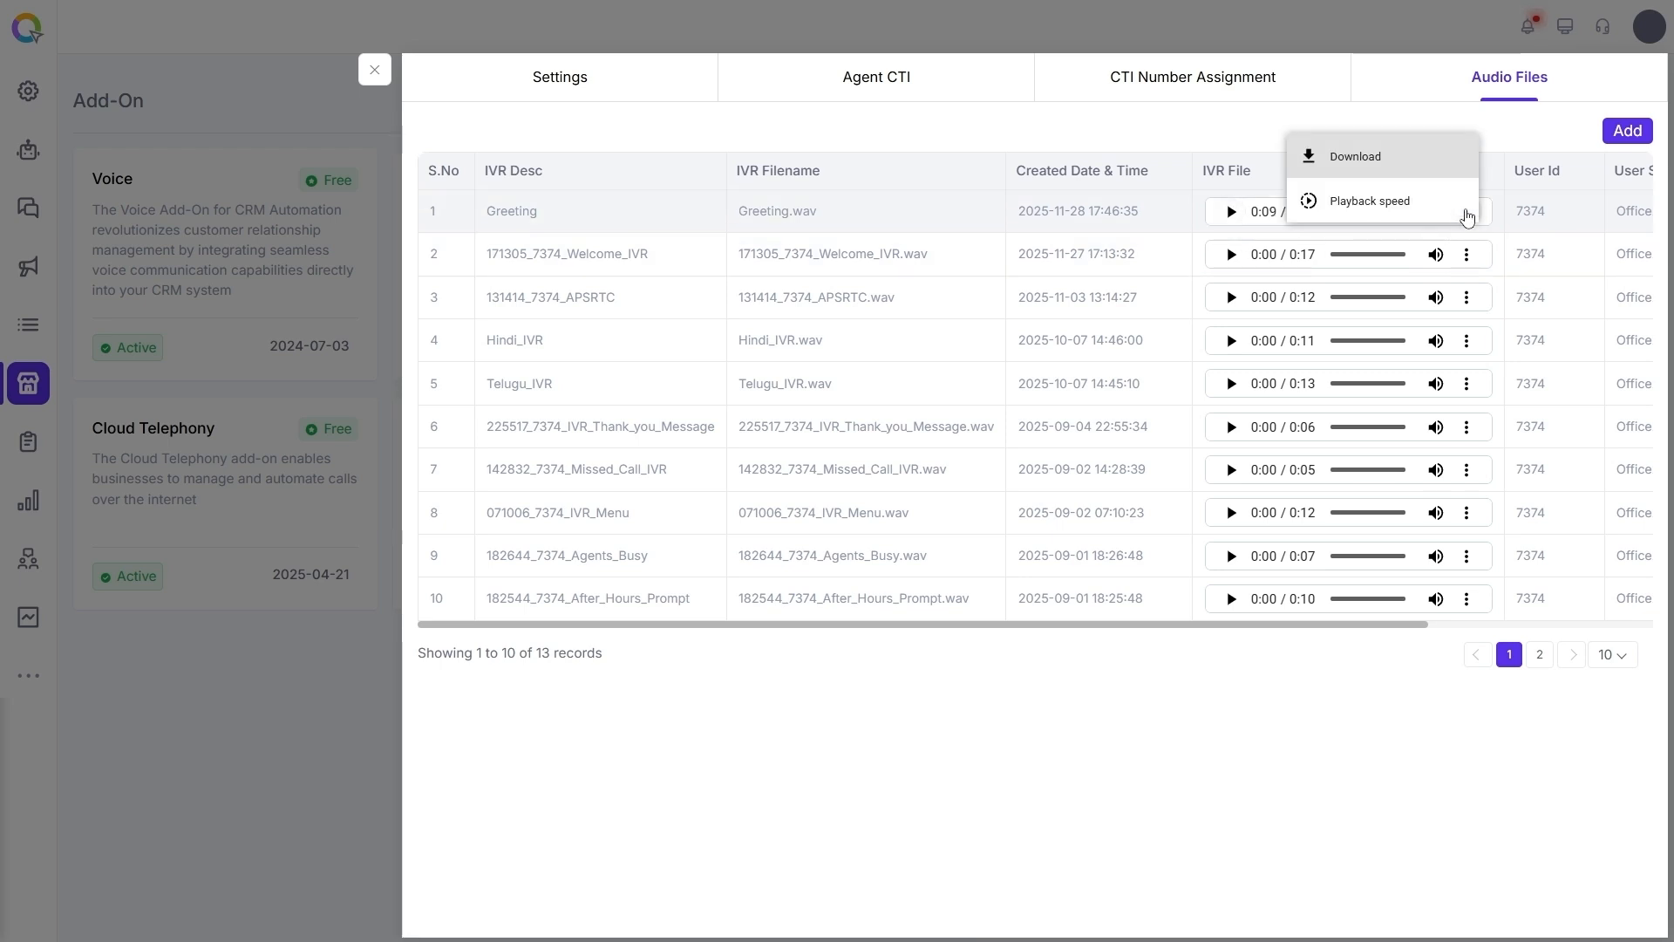
click(1362, 202)
scroll(1390, 177, up, 2)
scroll(1392, 182, down, 3)
scroll(1392, 181, down, 1)
click(1470, 212)
click(1466, 212)
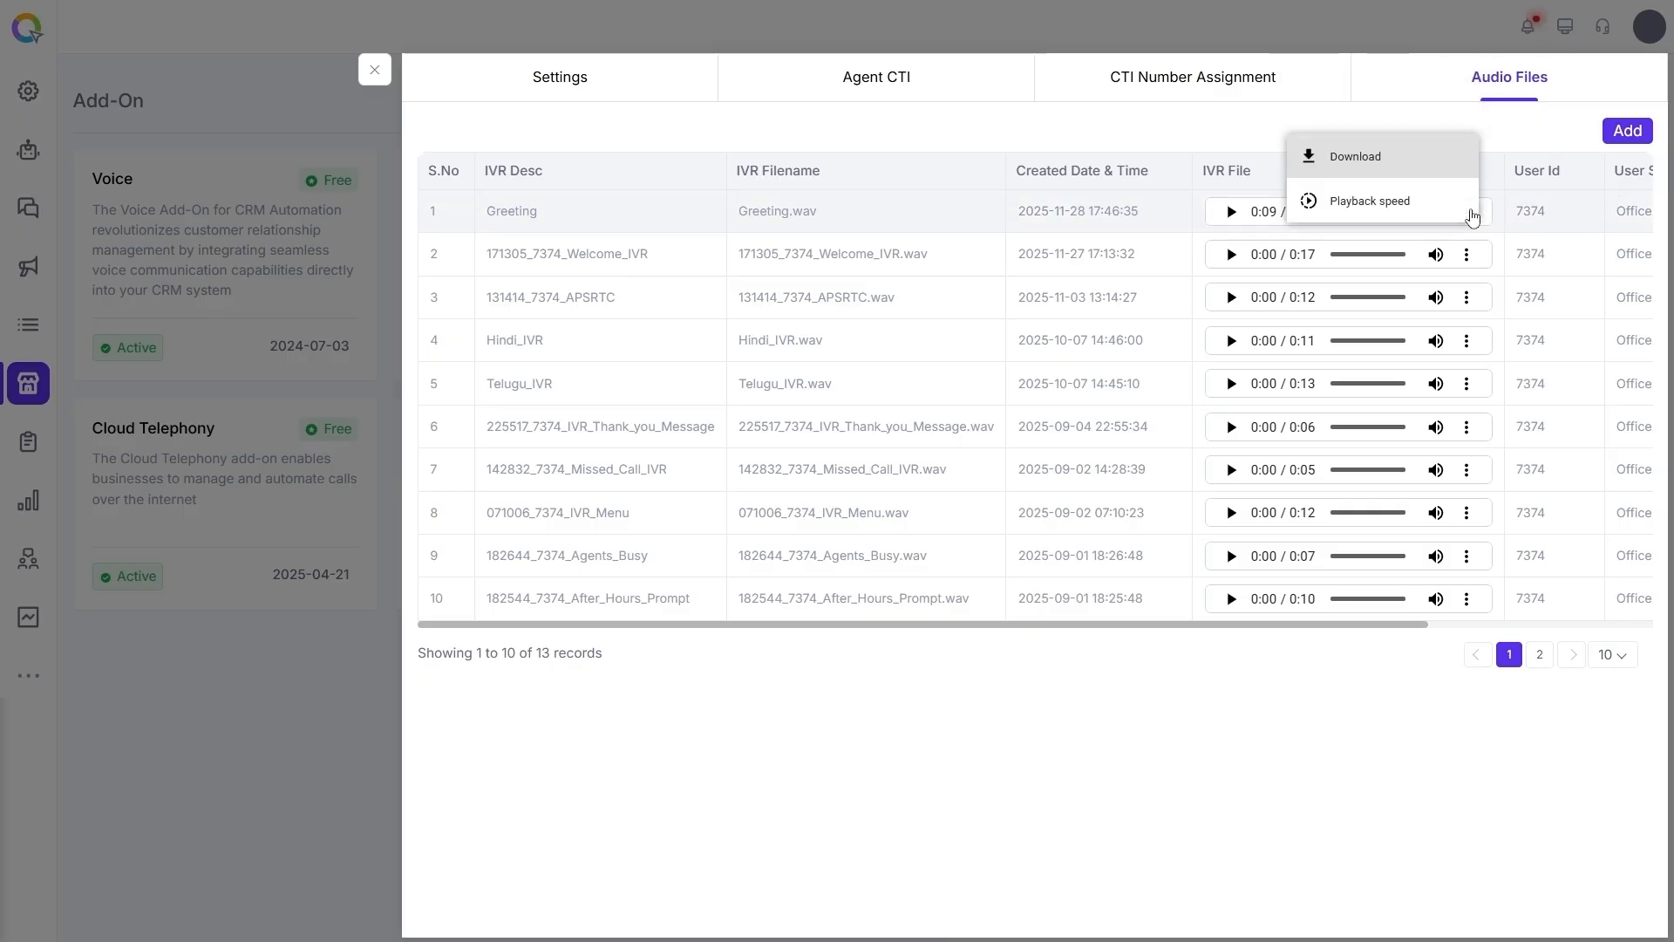
click(1487, 163)
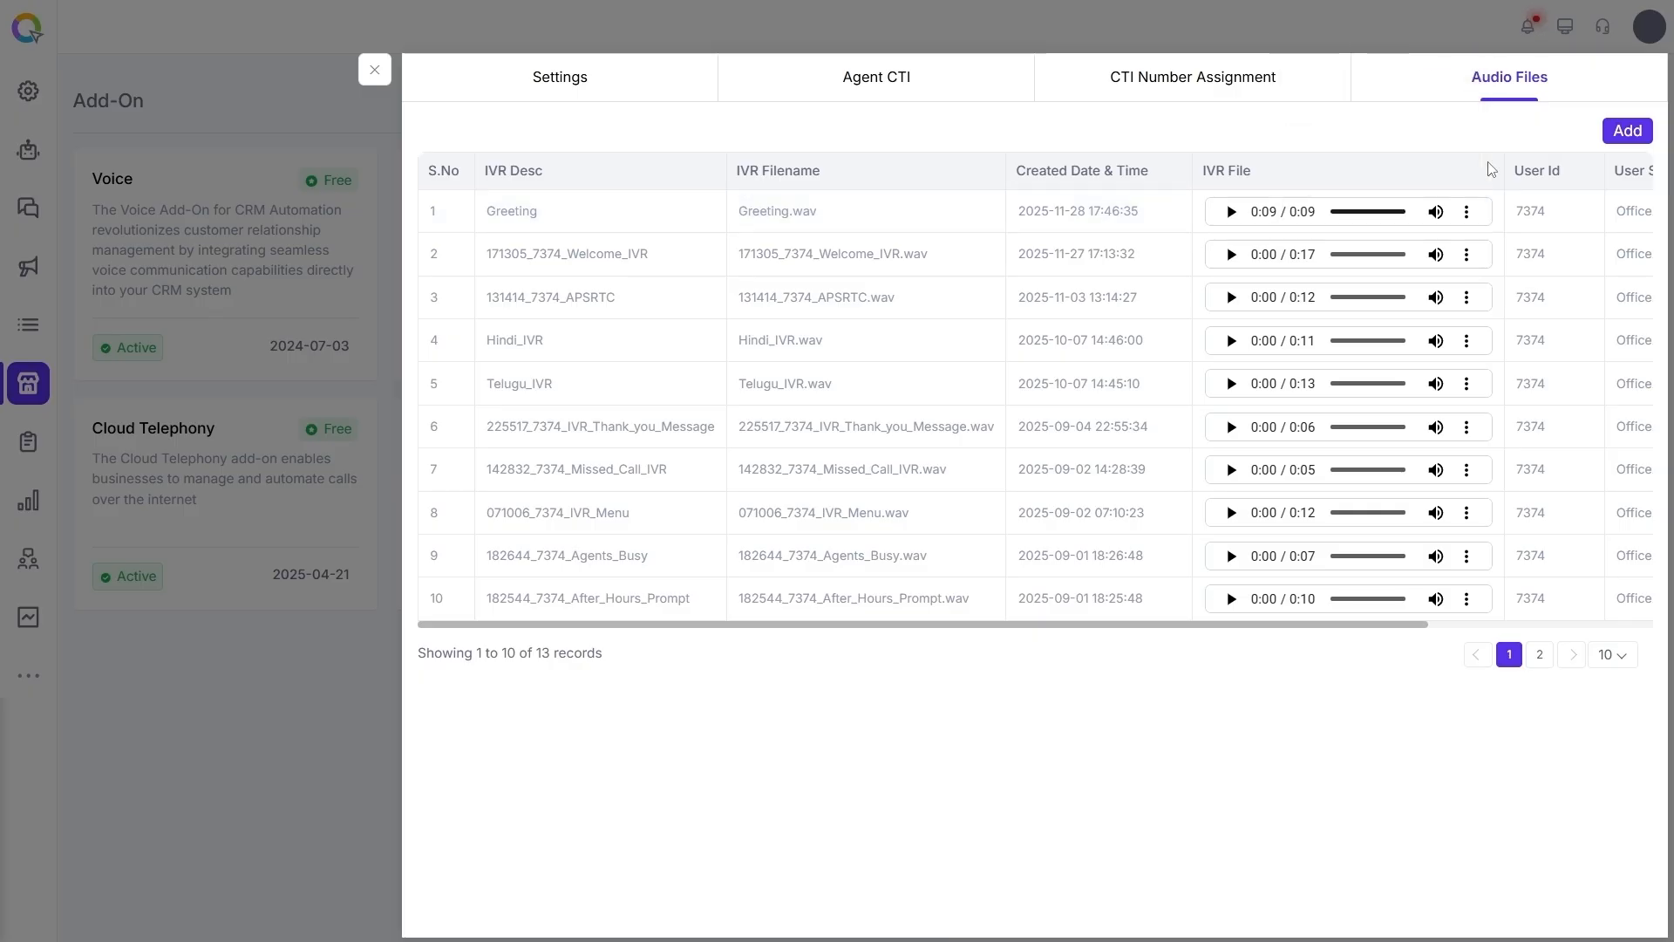
- Delete the Greeting audio file from the list
drag(1253, 623, 1479, 621)
click(1616, 211)
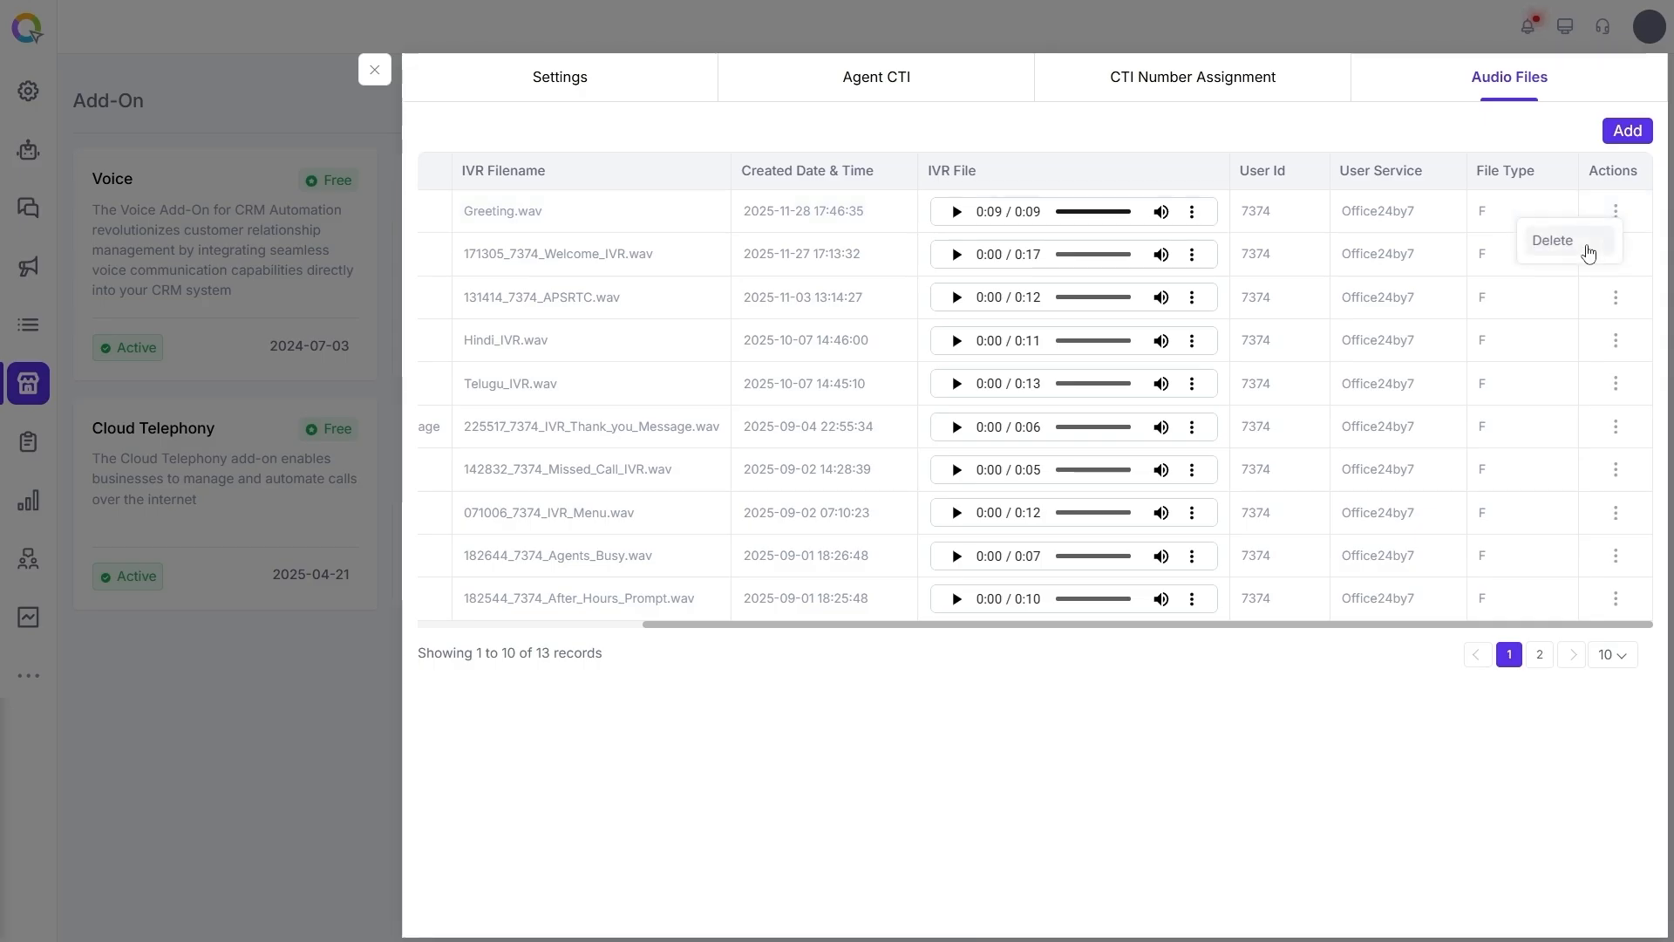
click(1589, 252)
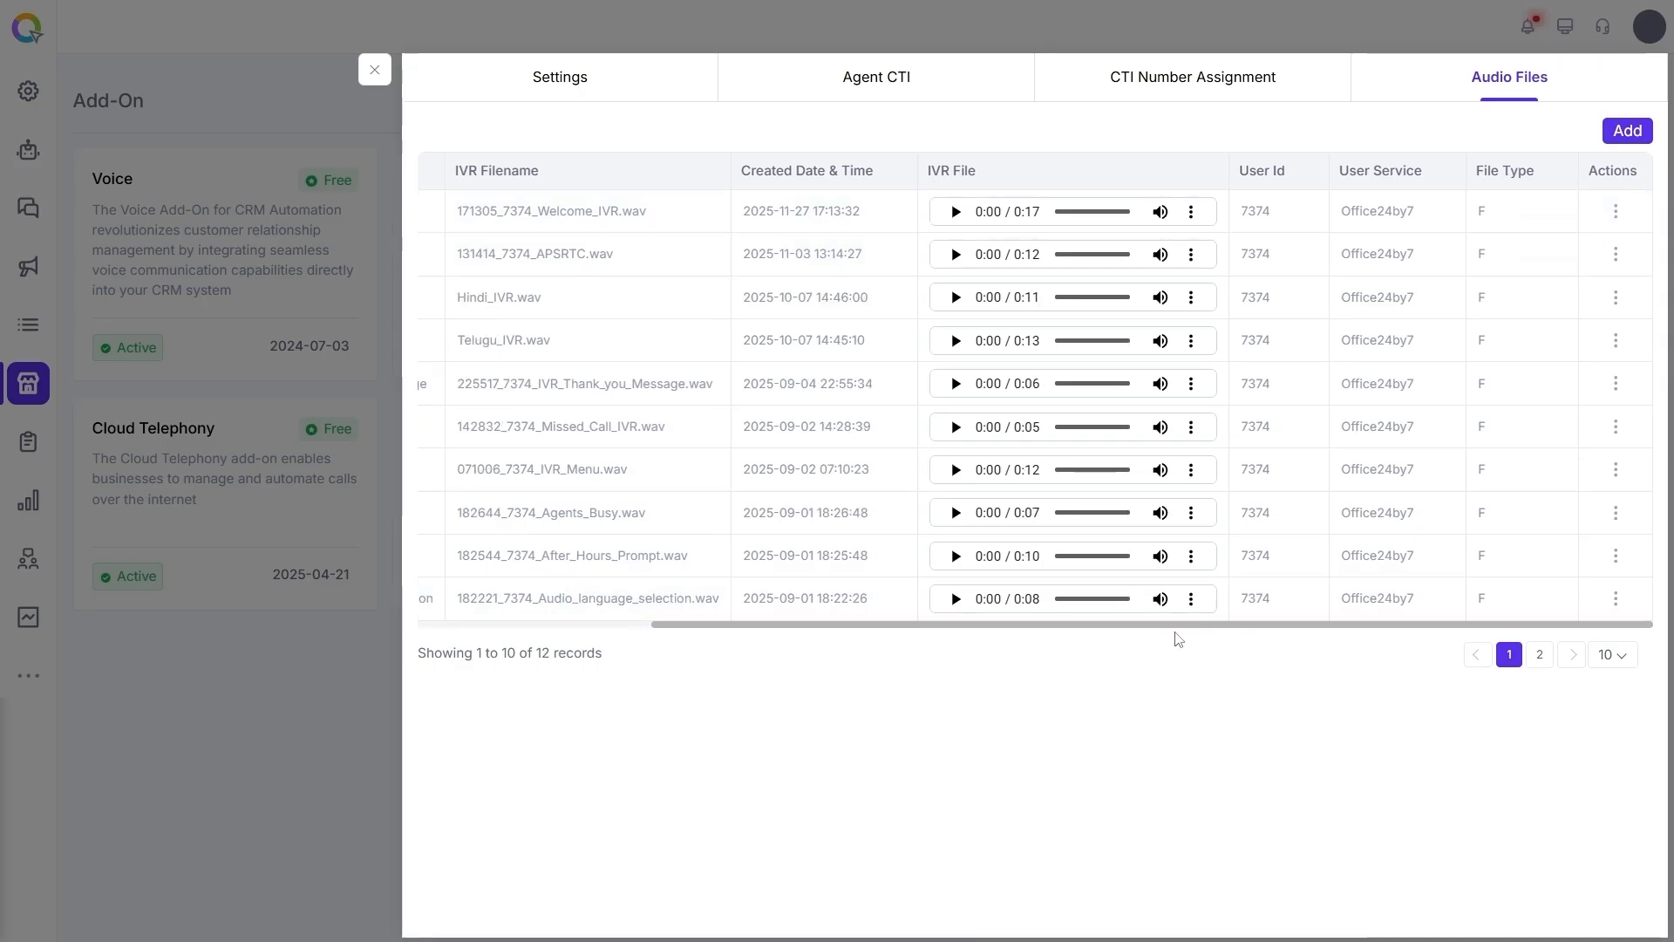
drag(1177, 624, 867, 654)
- Set up a new mobile recording named Welcome audio, entering the mobile number and choosing a service number
click(1627, 131)
click(1413, 128)
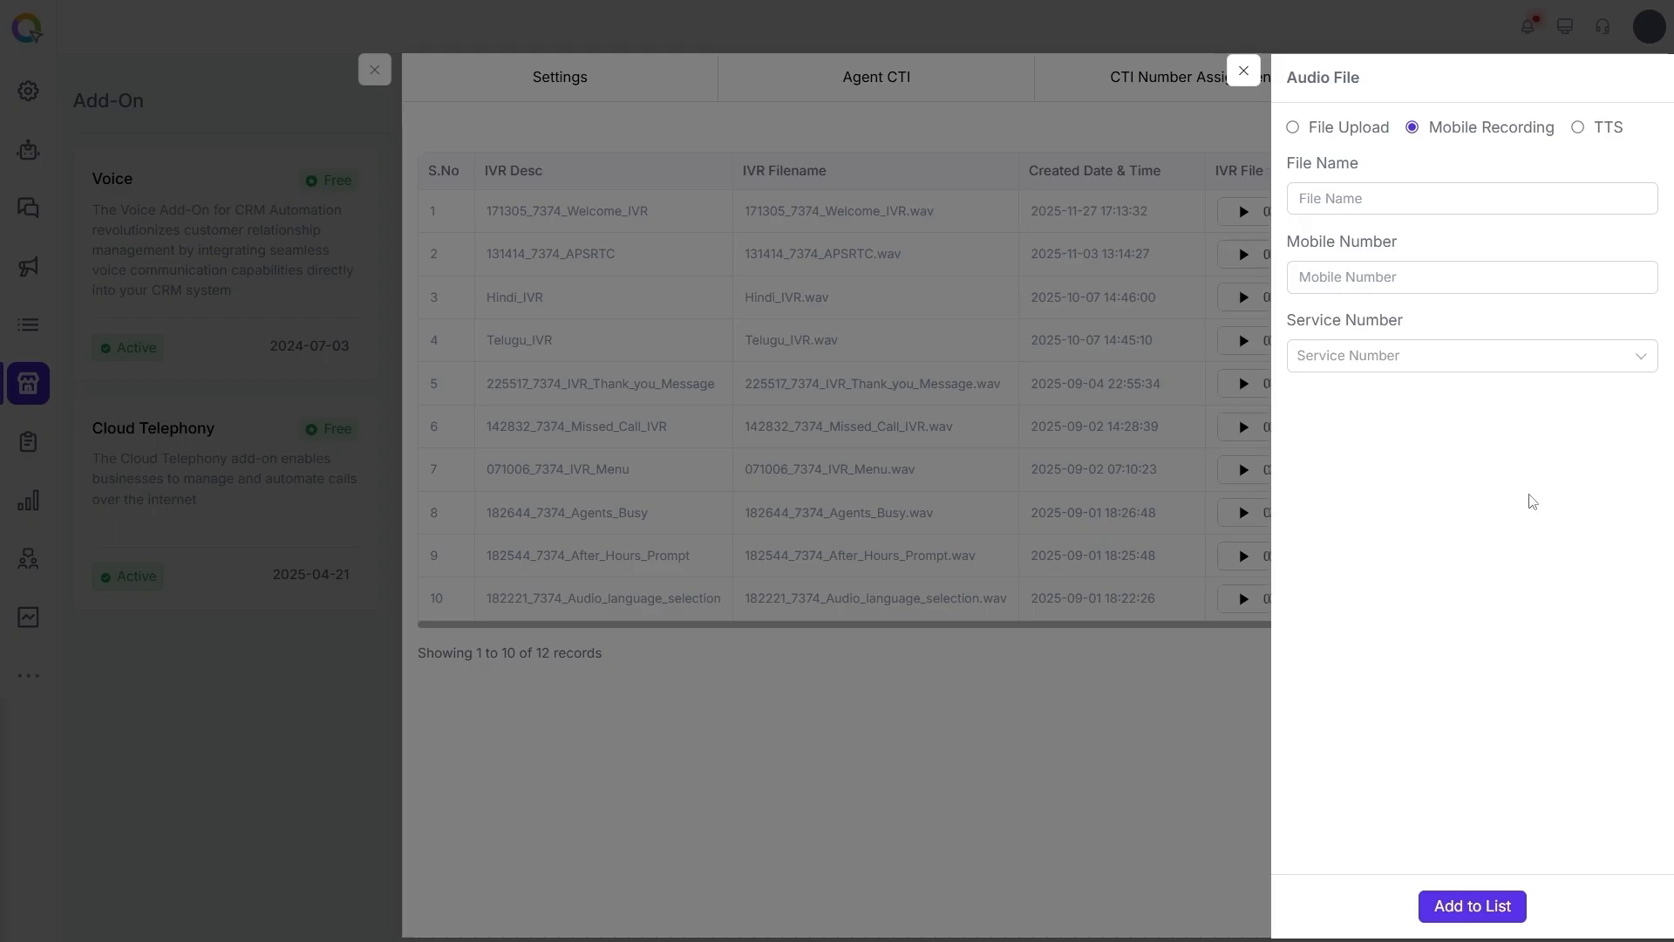
click(1412, 207)
text(Welcome audio)
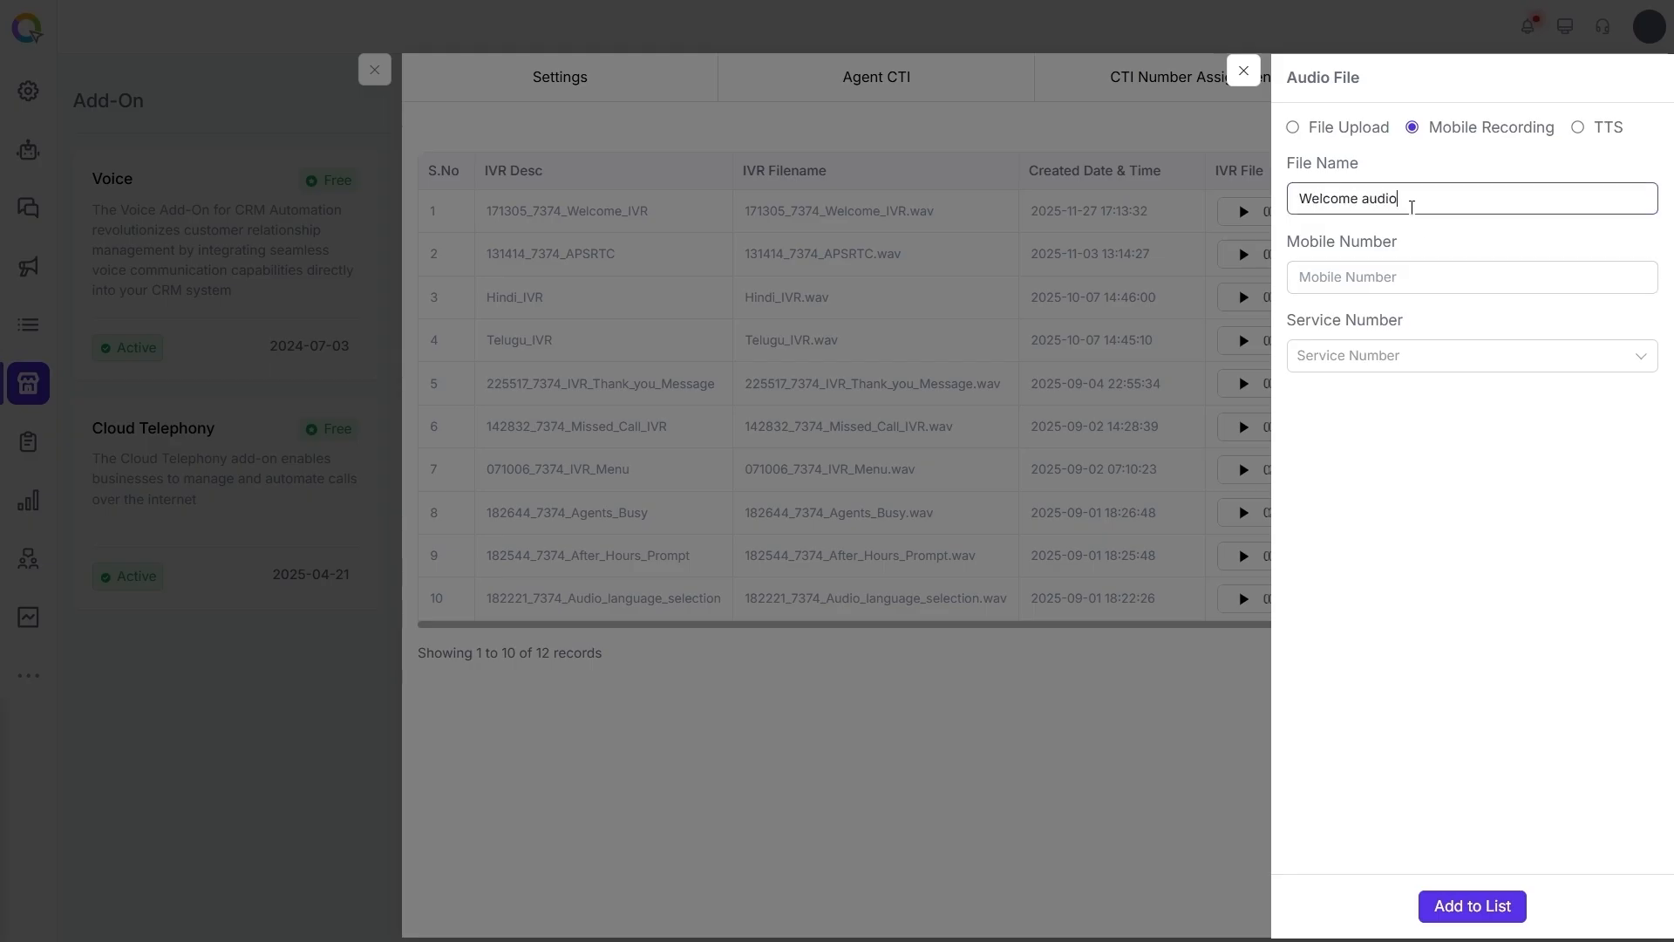
click(1422, 279)
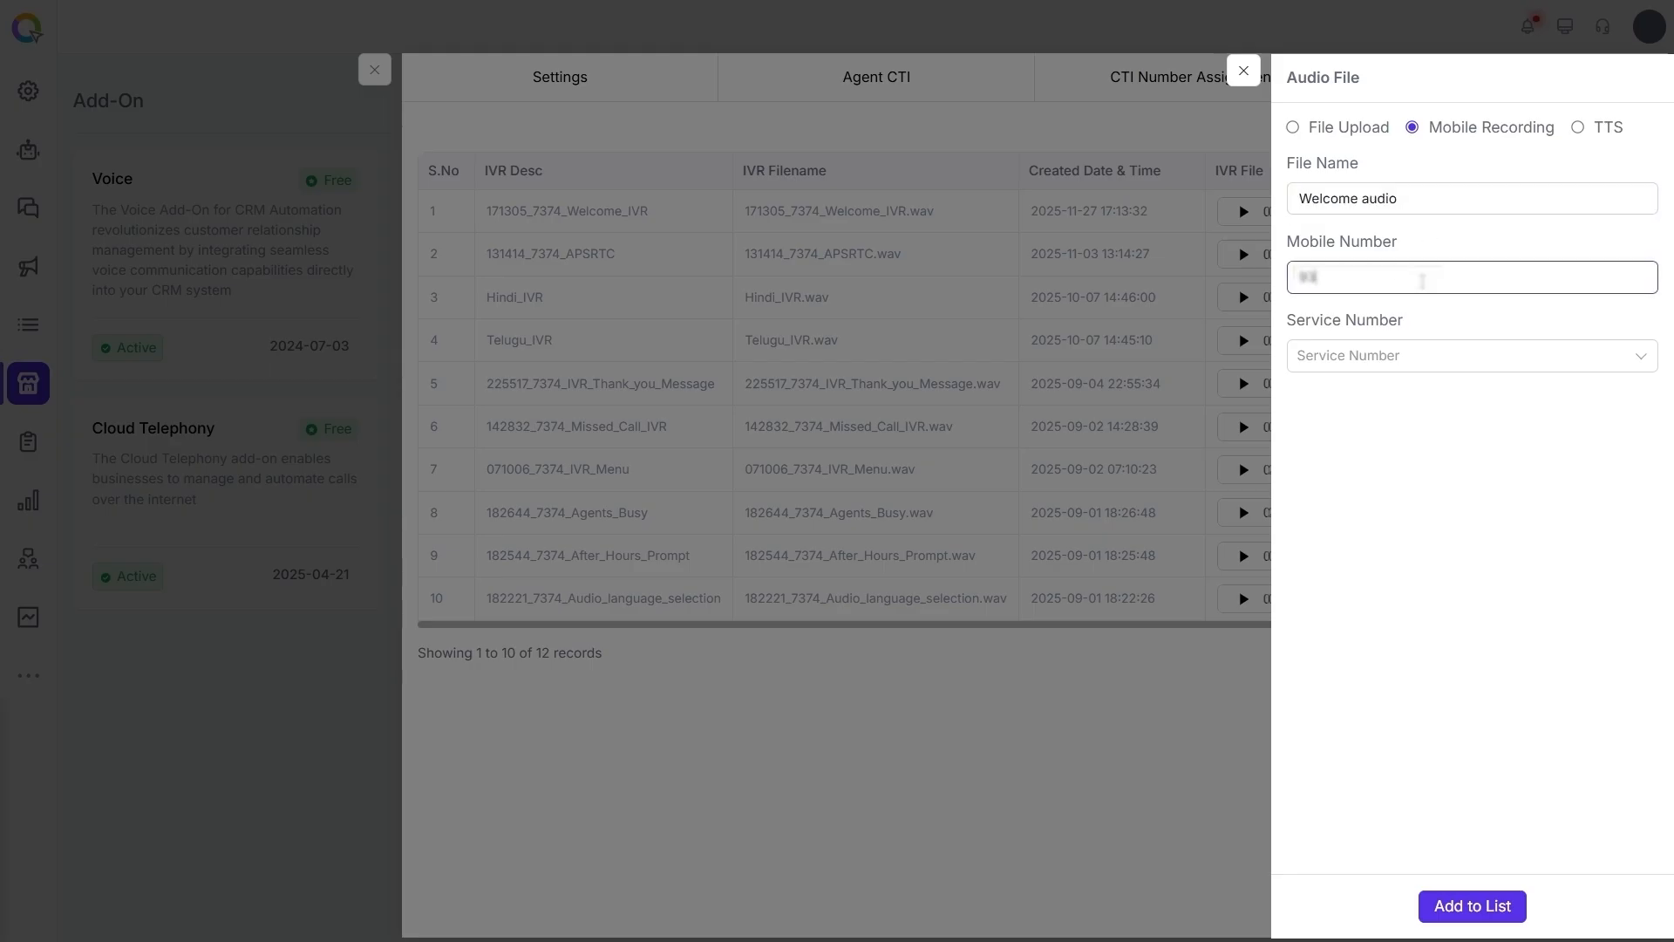
click(1435, 356)
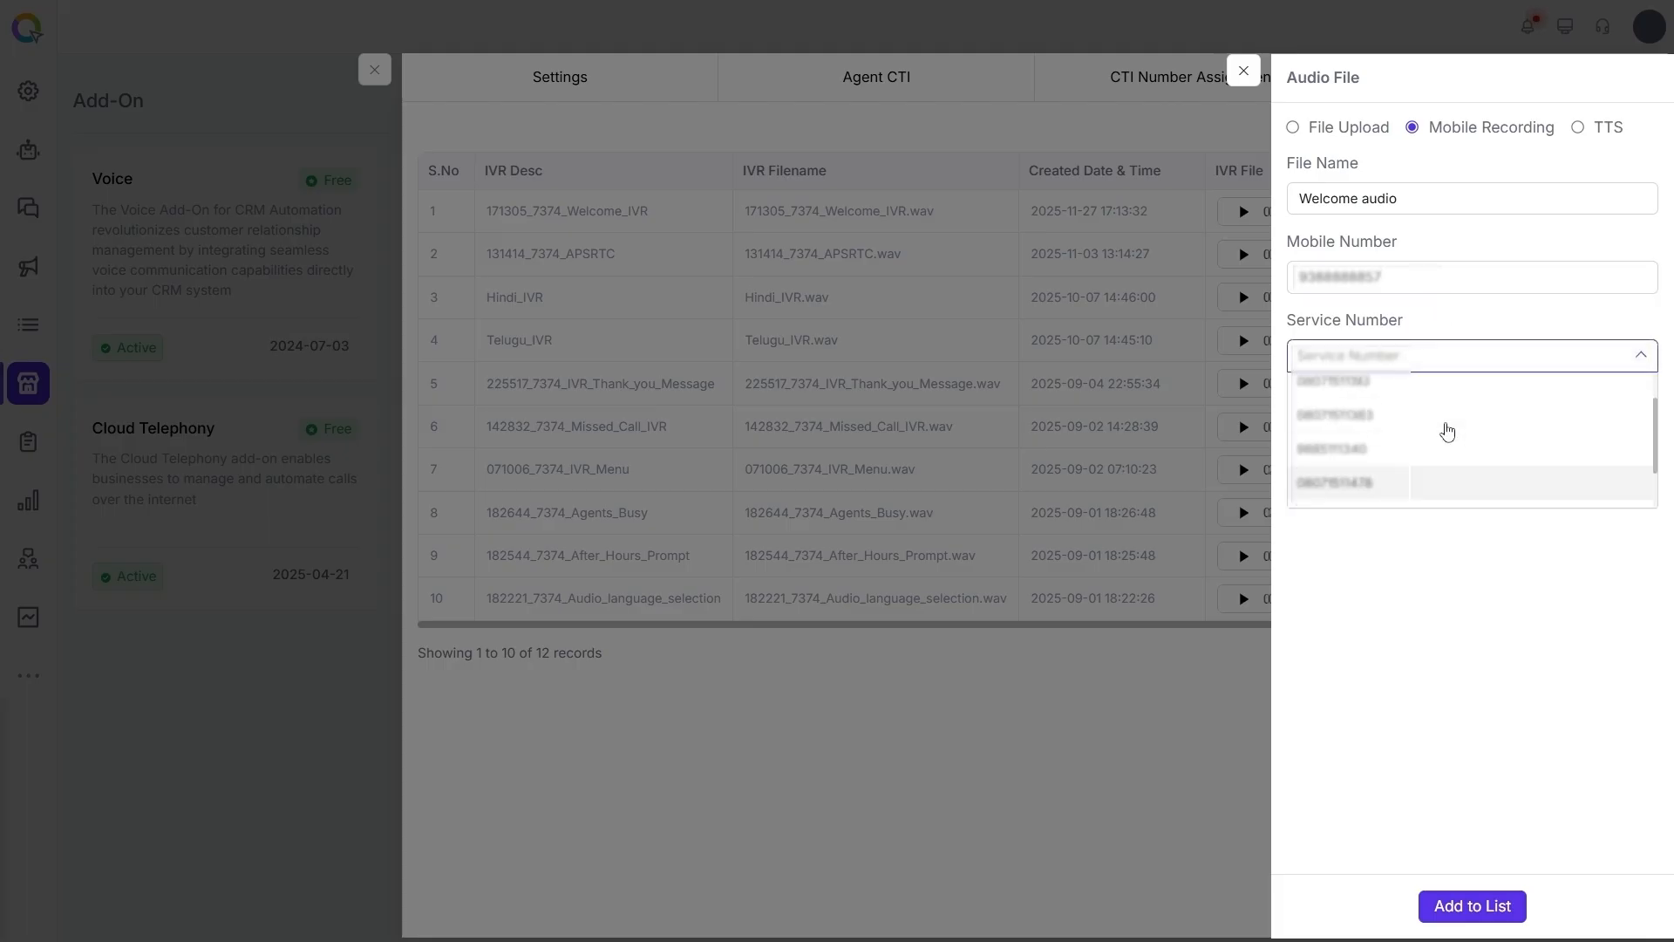
click(1409, 427)
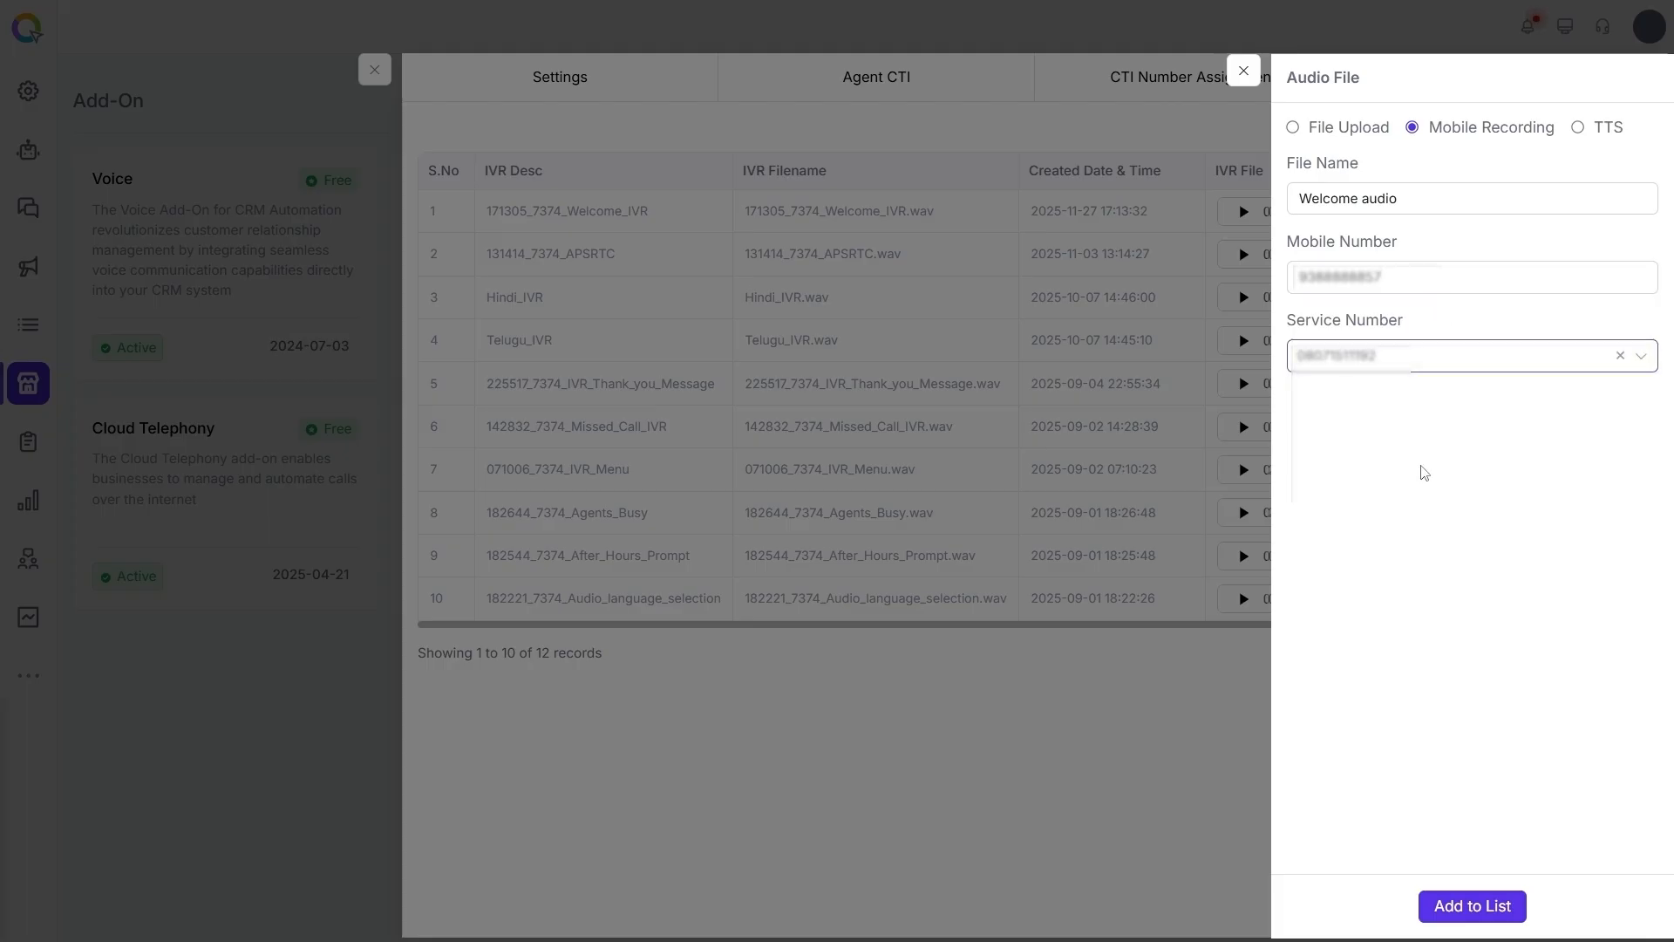
- Add the Welcome audio mobile recording to the list and play it back
click(1487, 916)
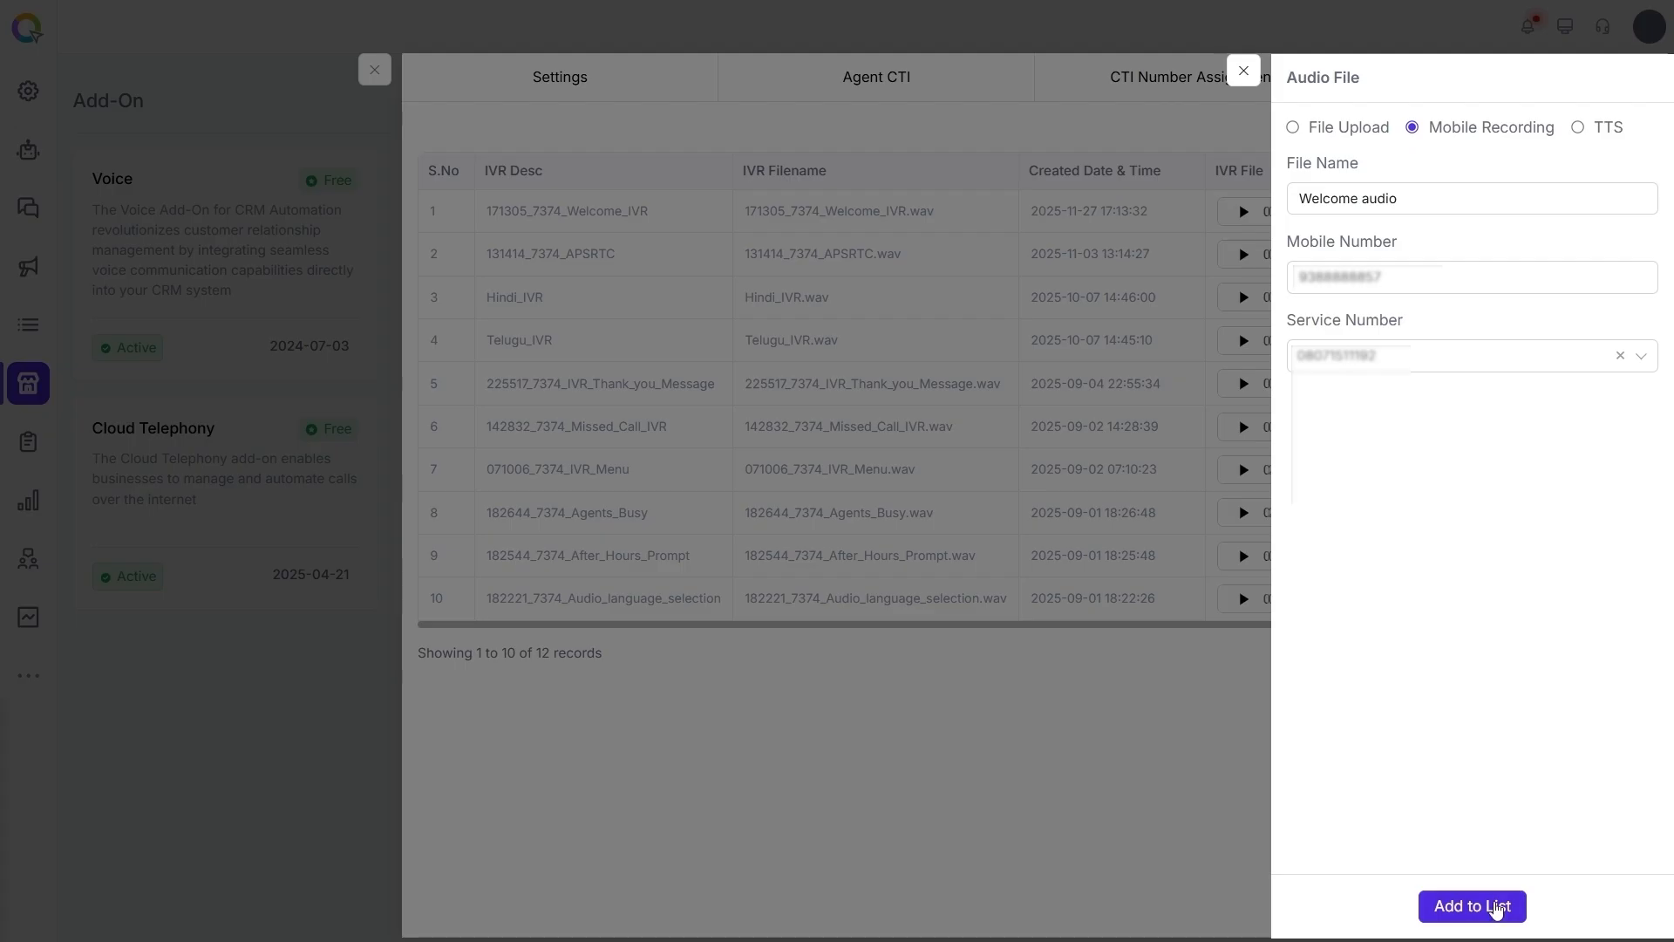
click(1496, 910)
click(1243, 71)
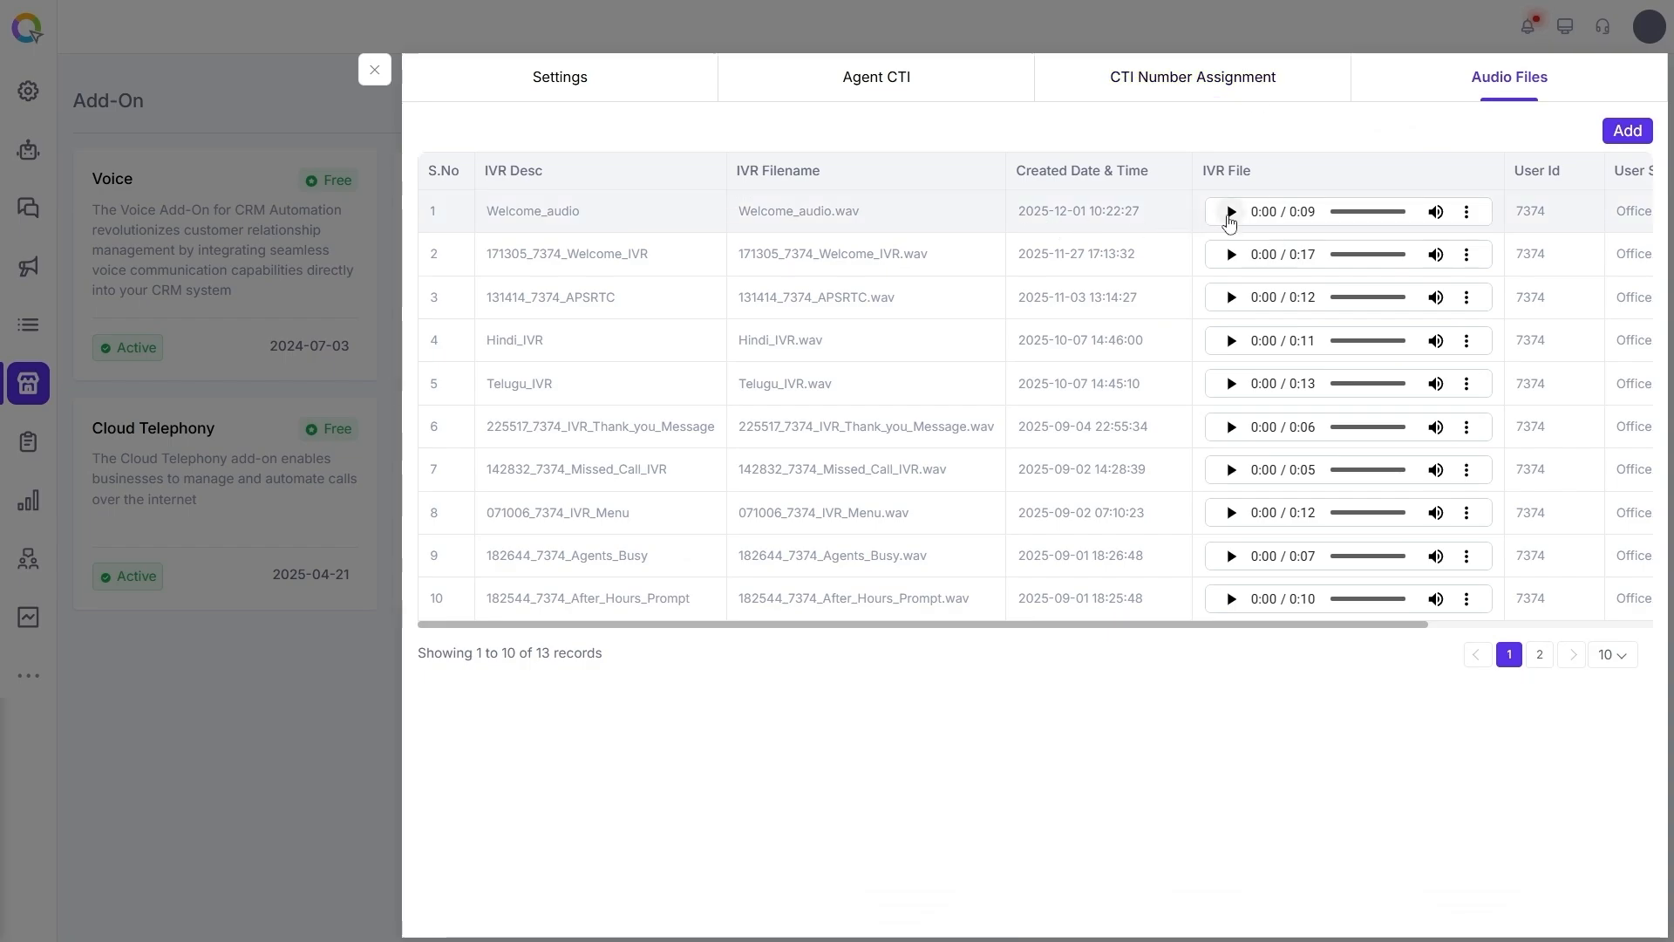
click(1229, 213)
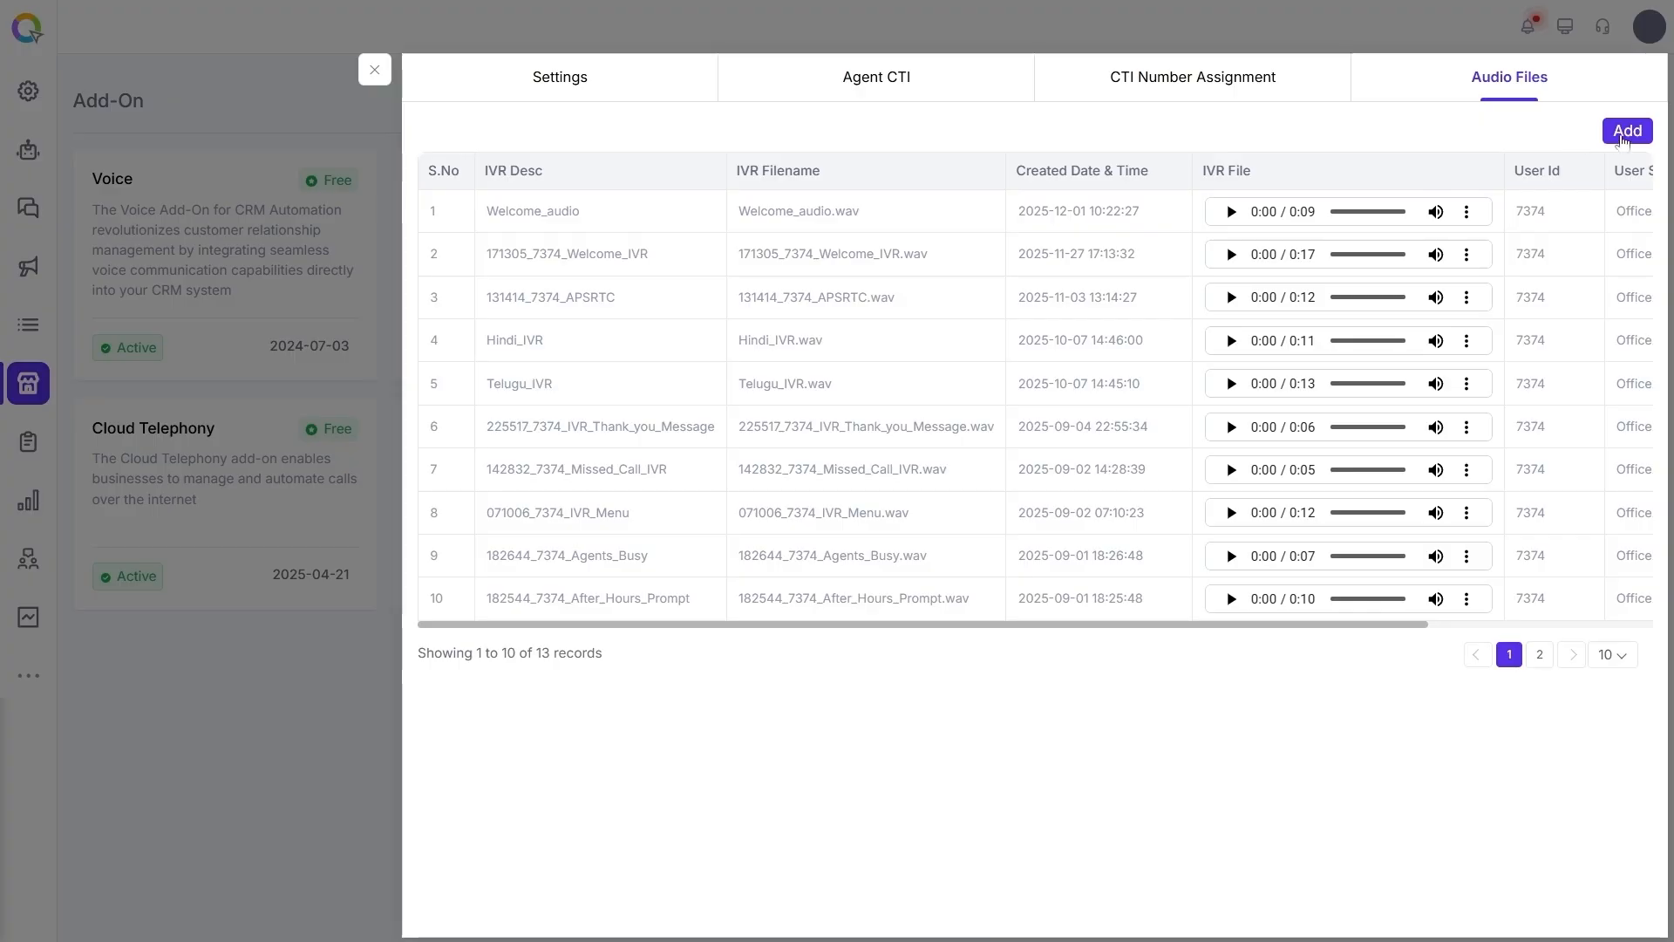
- Start a new text-to-speech audio file named Greeting Message
click(1624, 138)
click(1578, 129)
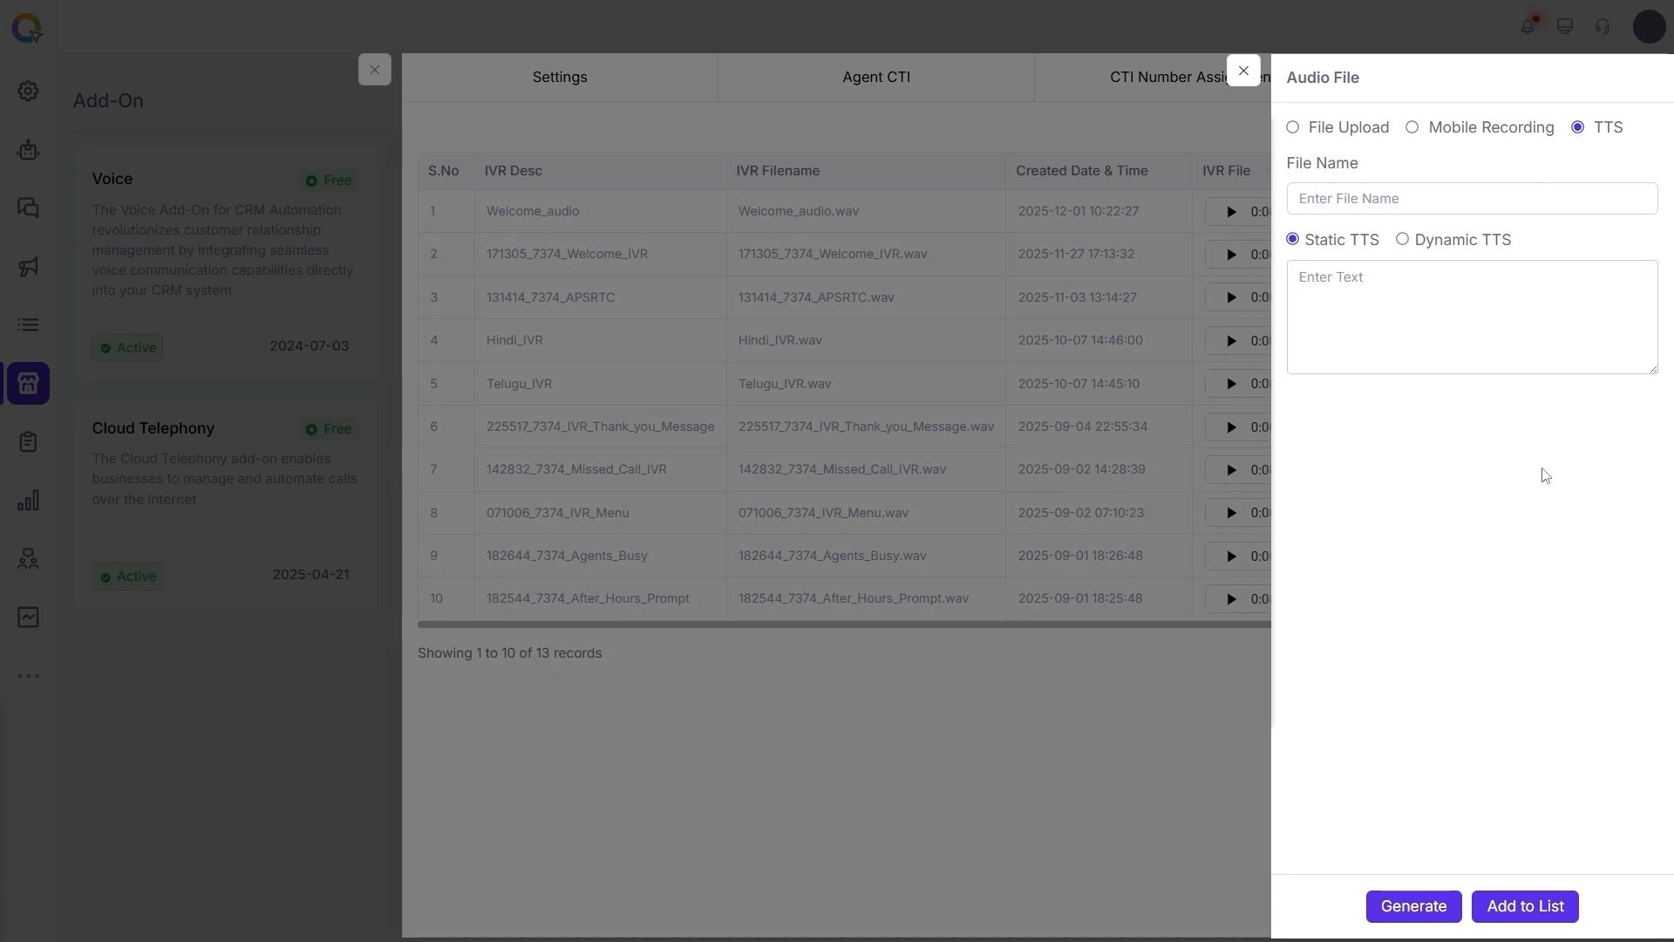
click(1366, 201)
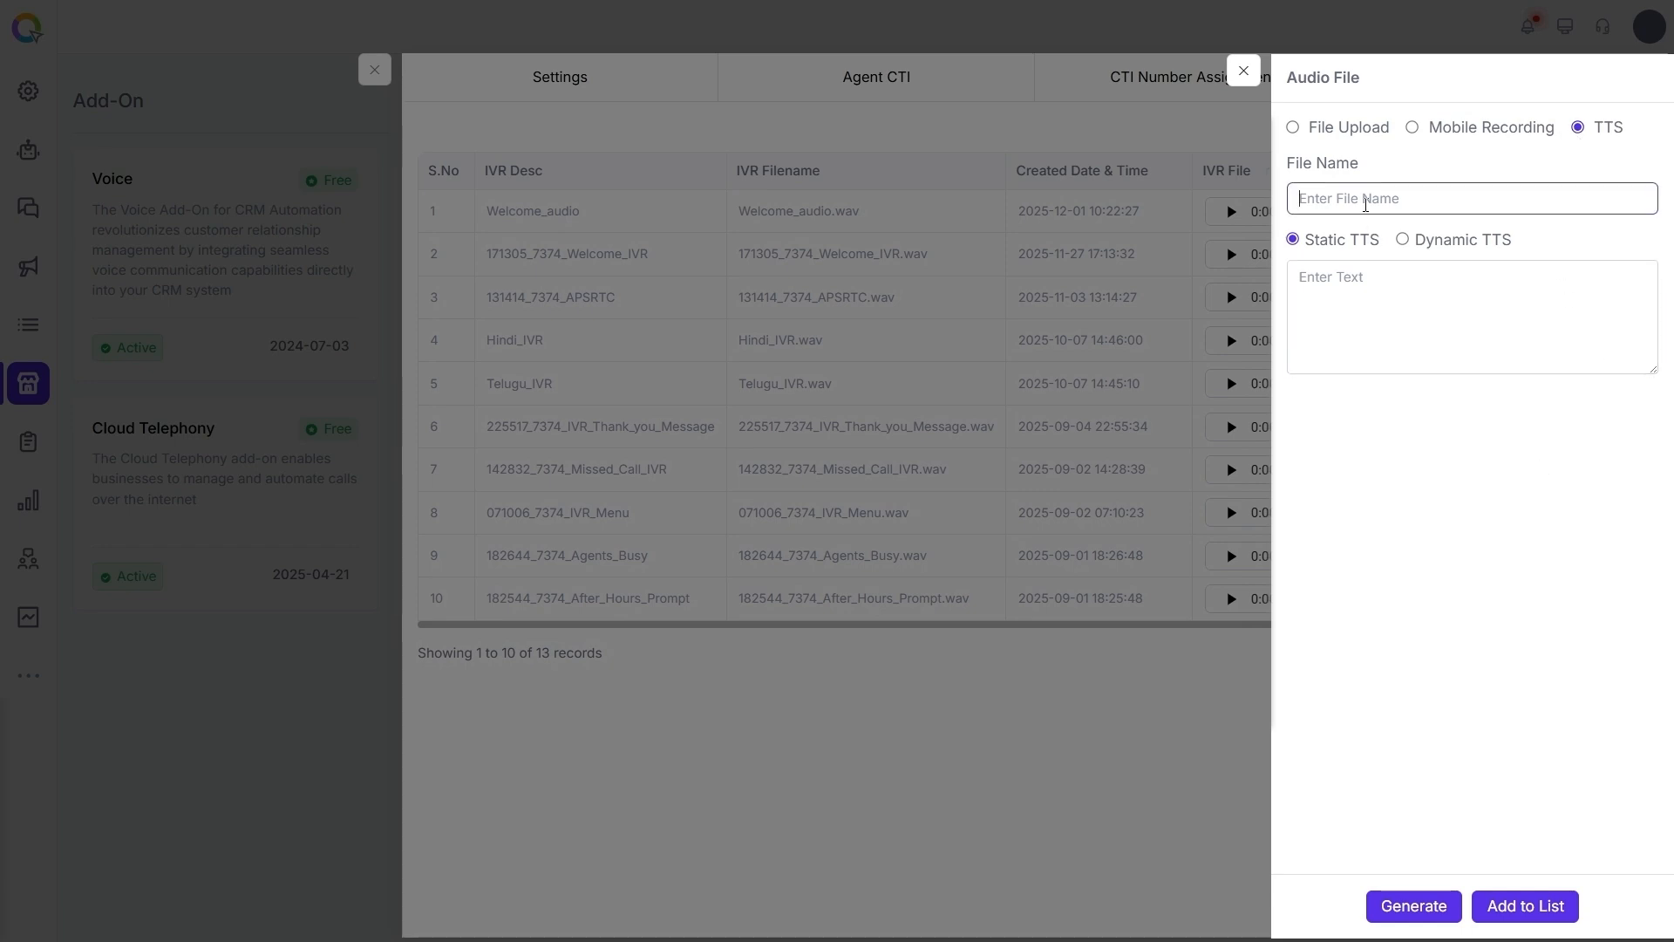
text(Greeting Message)
- Enter the static TTS text "Welcome to Sunshine Hospitals. Press 1 for emergencies, press 2 for appointments, press 3 for billing, press 4 for test results."
click(1330, 288)
text(Welcome )
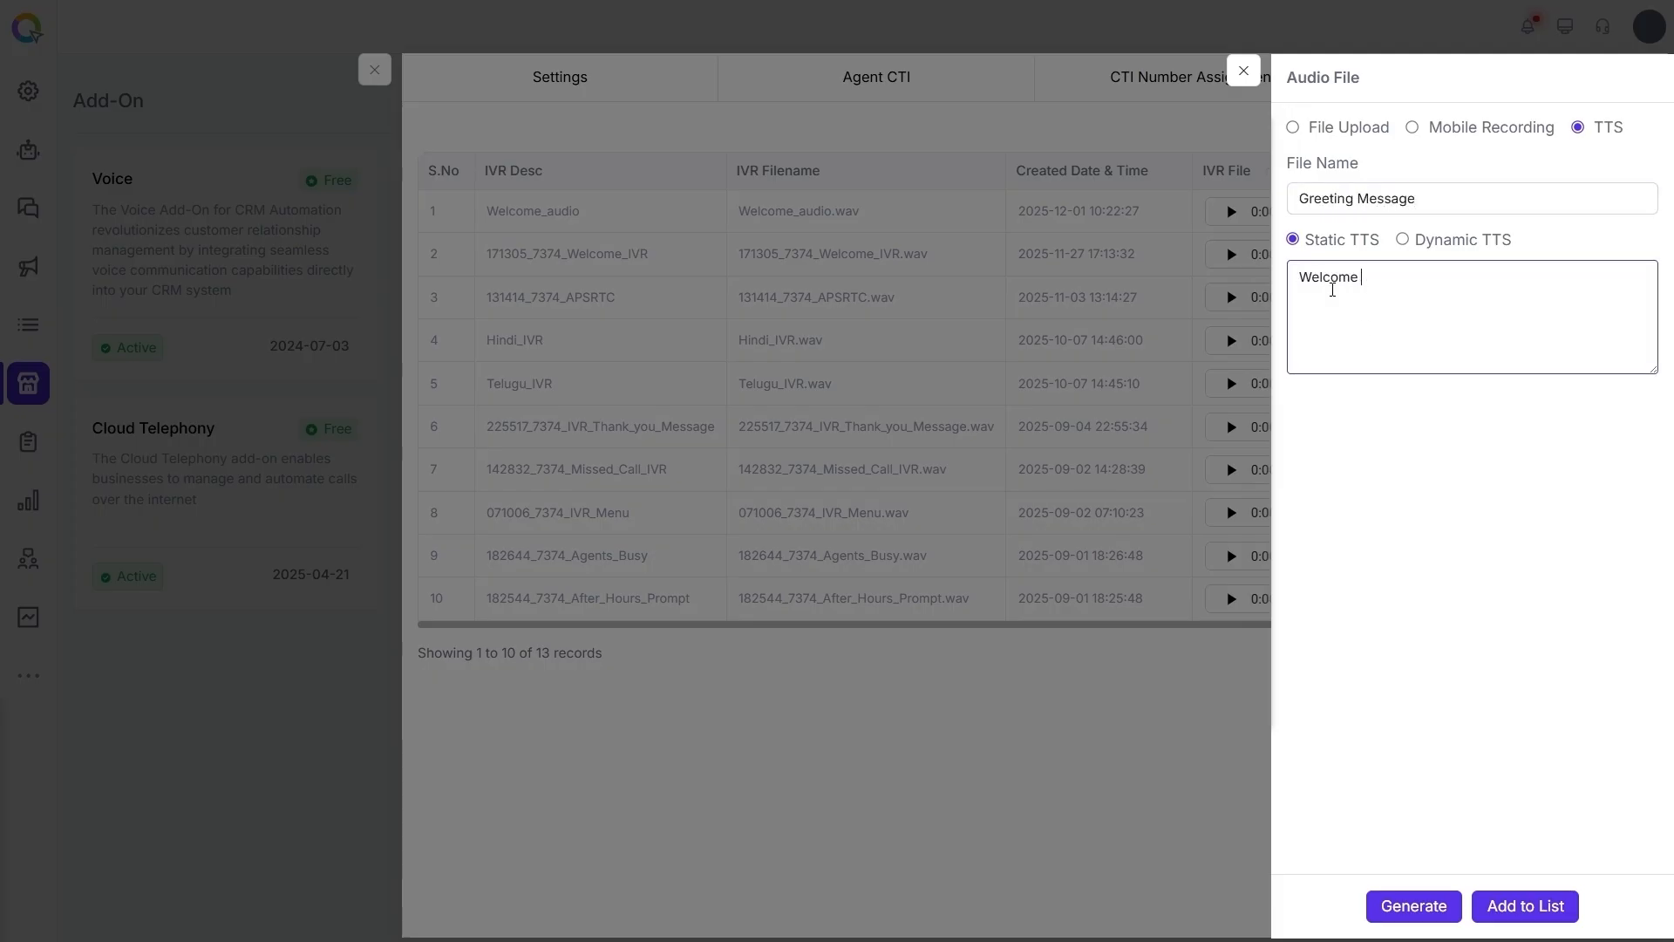
text(to Sunshine Hospitals. Press )
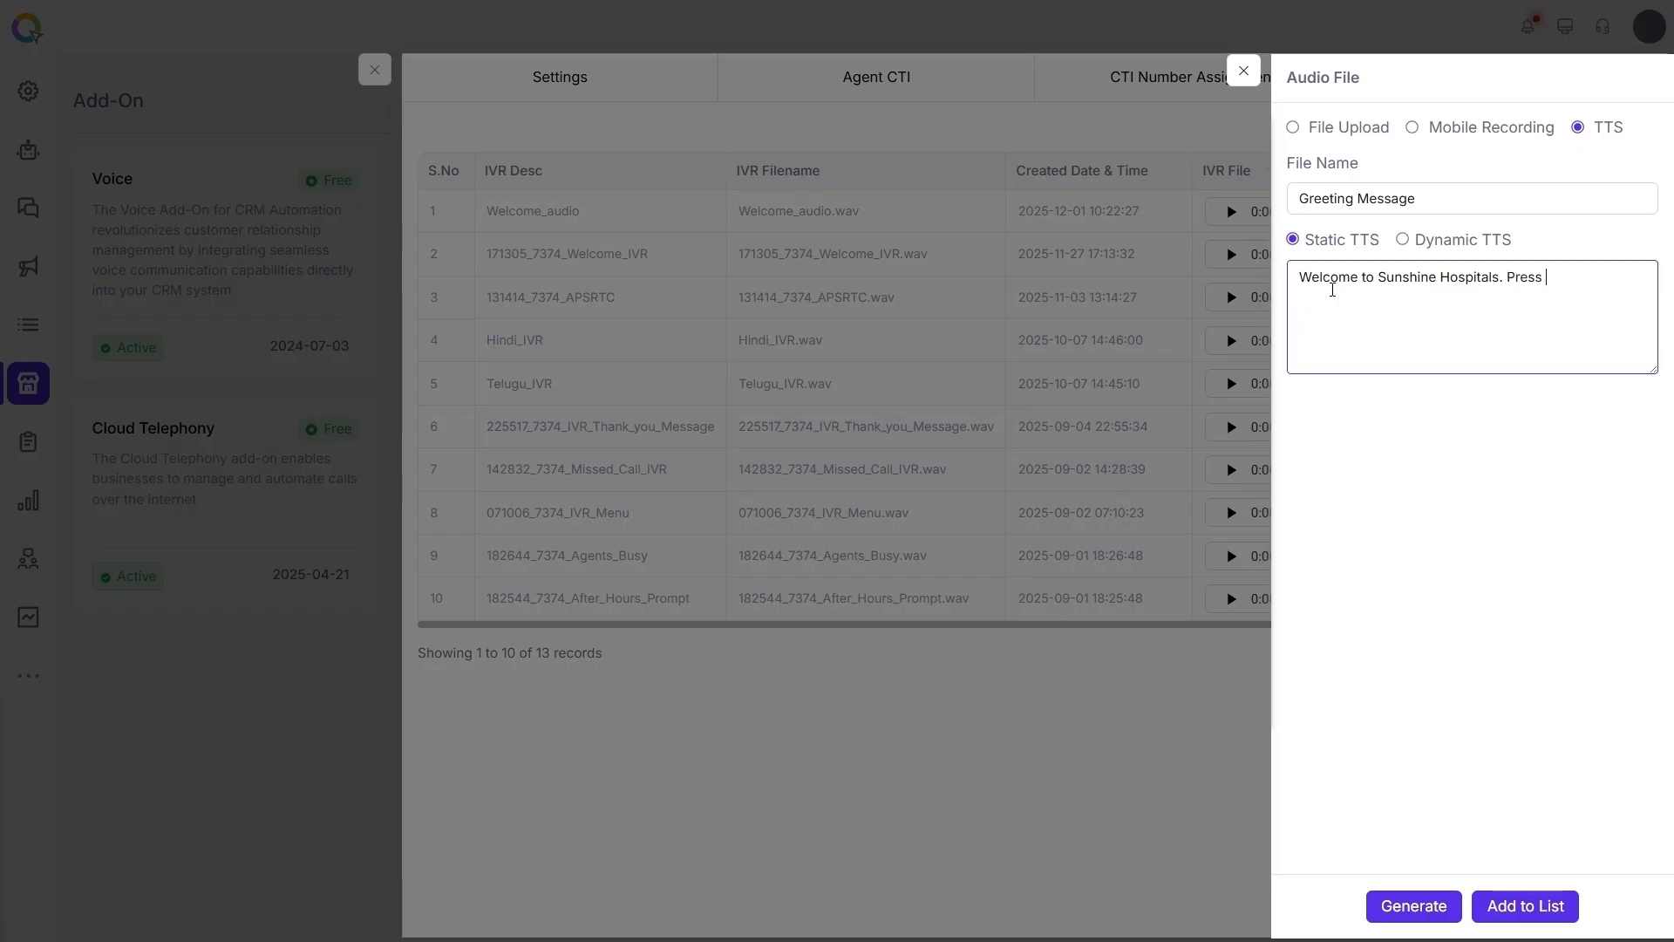
text(1 for emergencies, press 2 for appointments, press 3 for b)
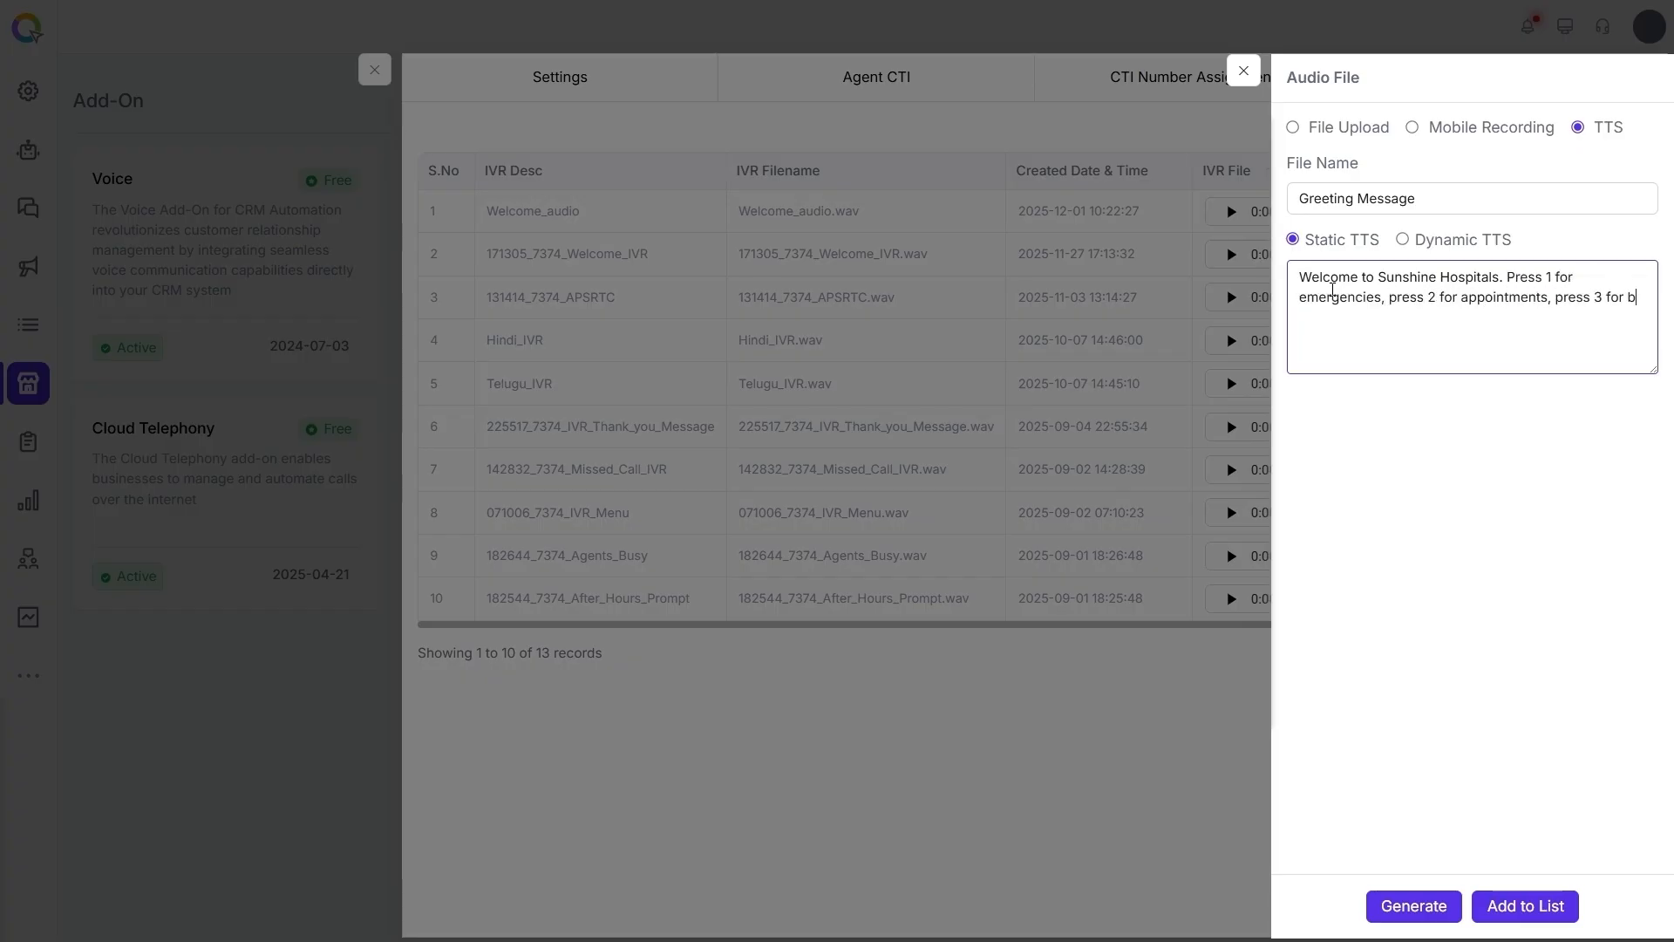
text(illing, press 4 for test results.)
- Generate the Greeting Message speech audio, preview it and add it to the list of audio files
click(1430, 903)
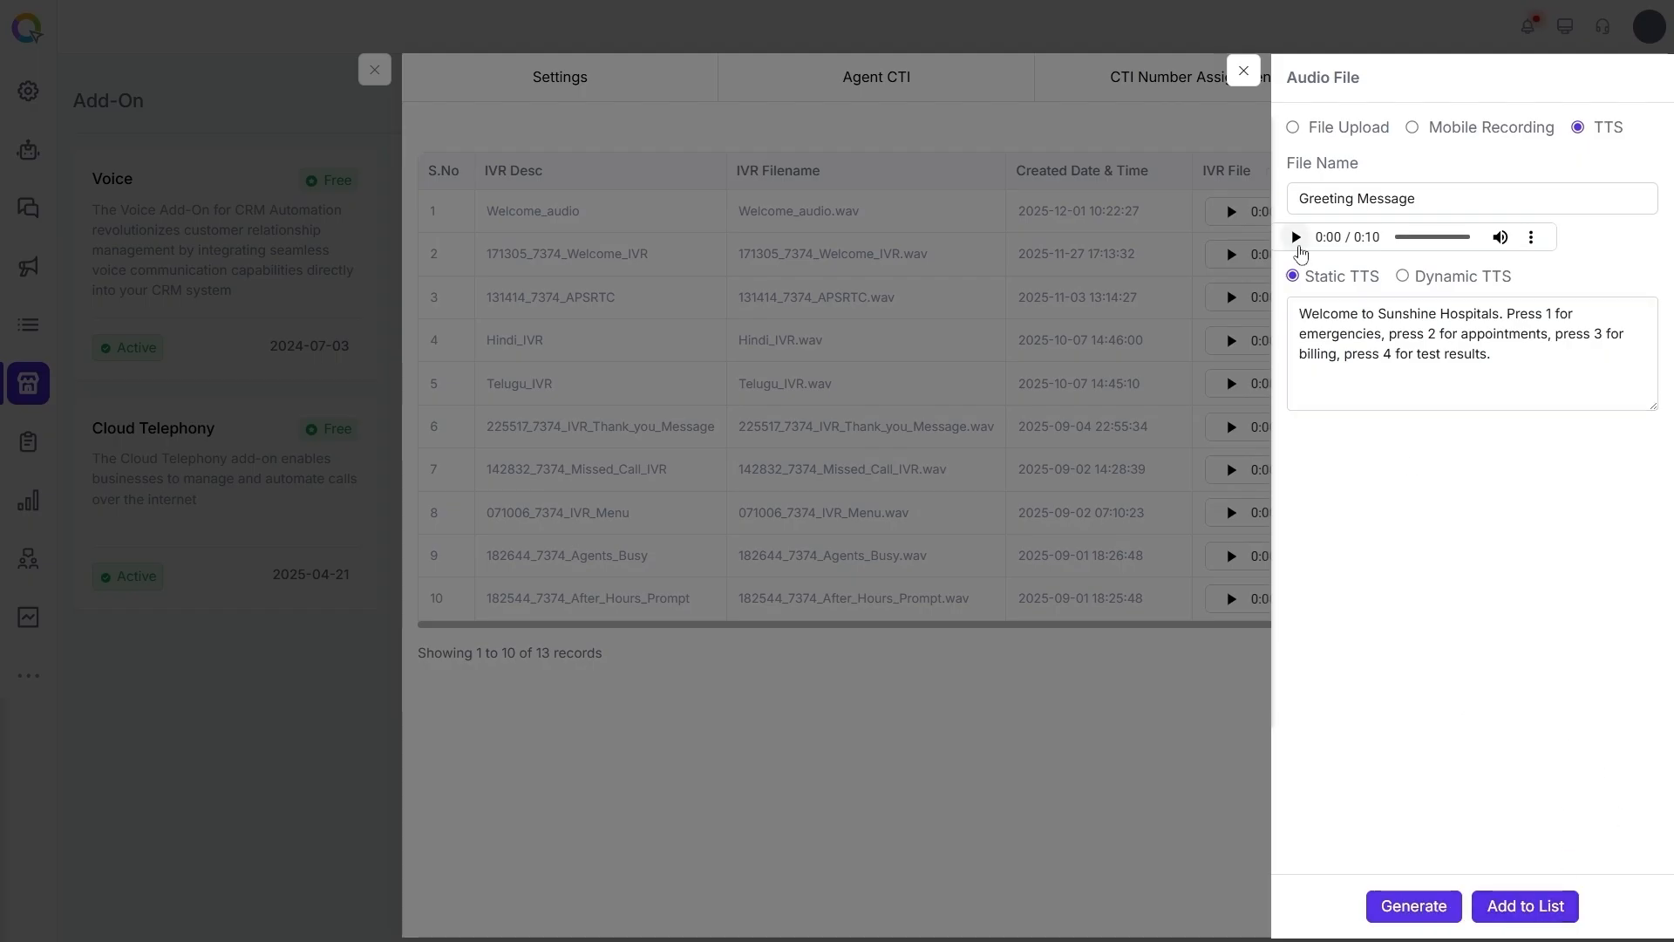
click(1296, 237)
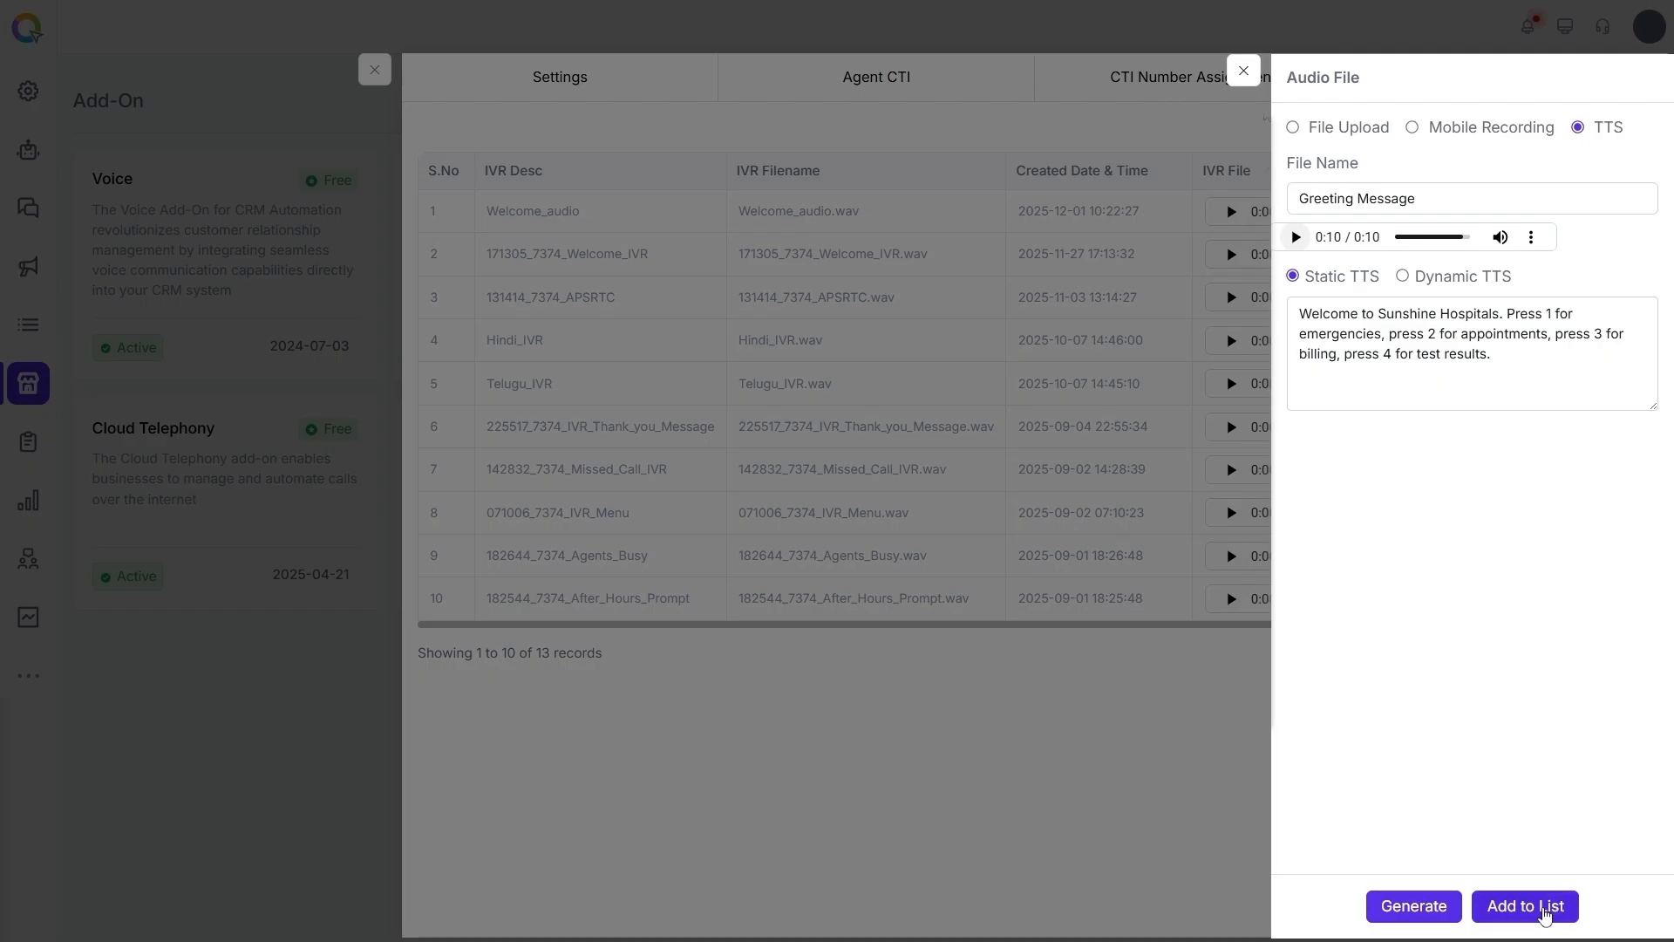
click(1544, 914)
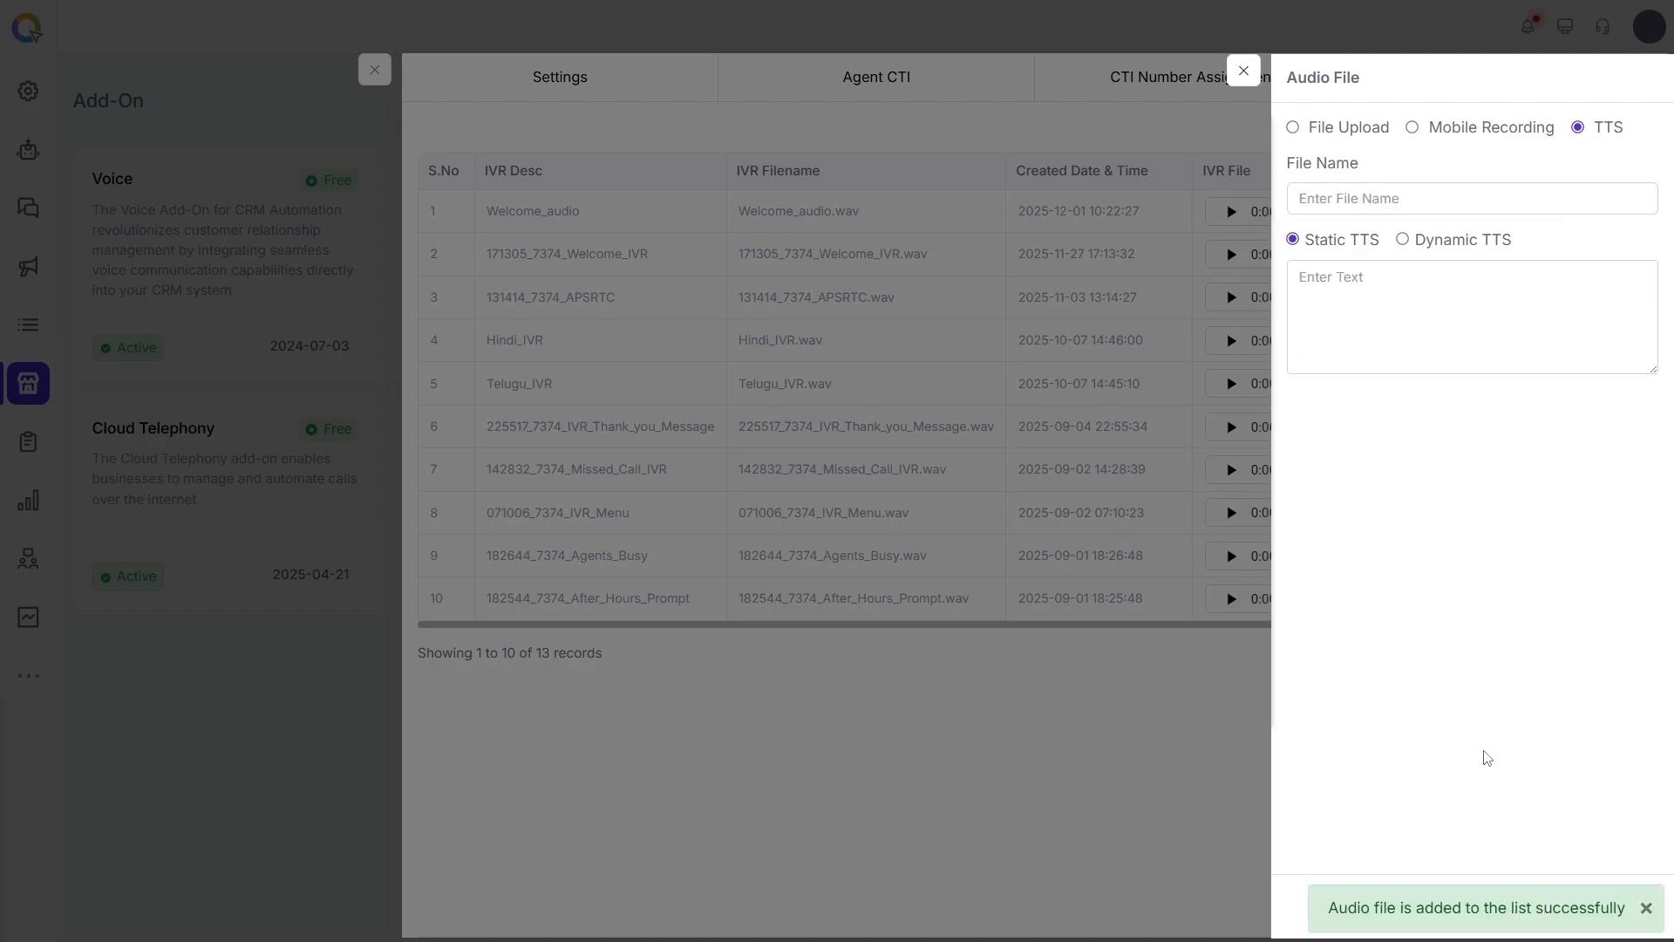
click(1244, 70)
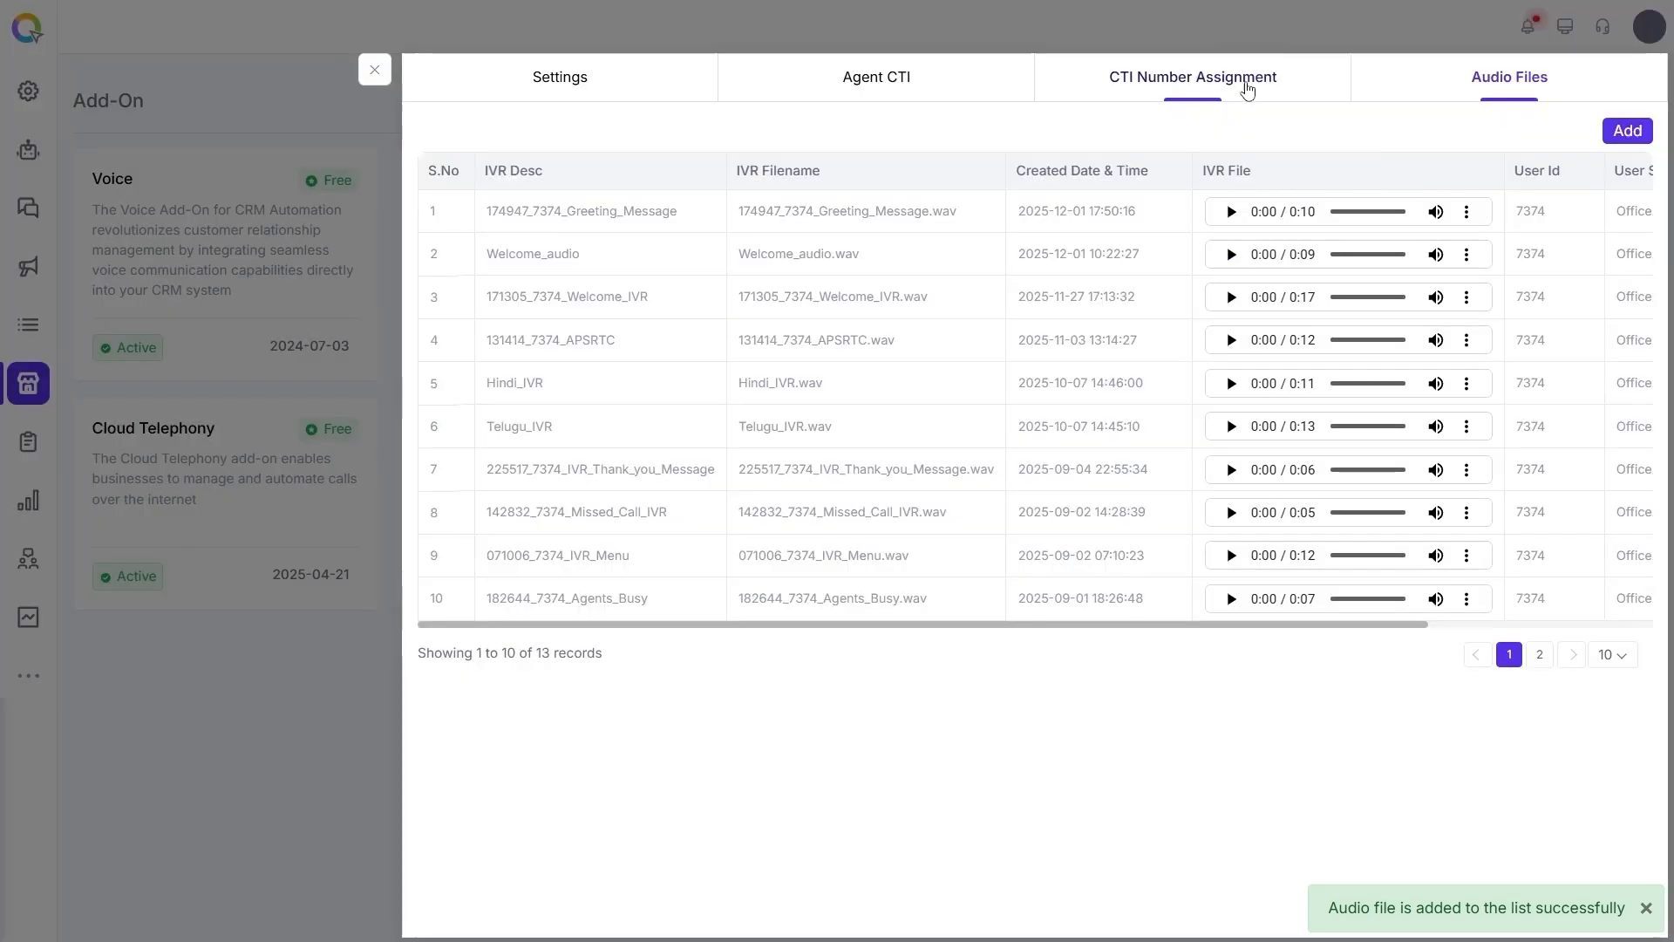